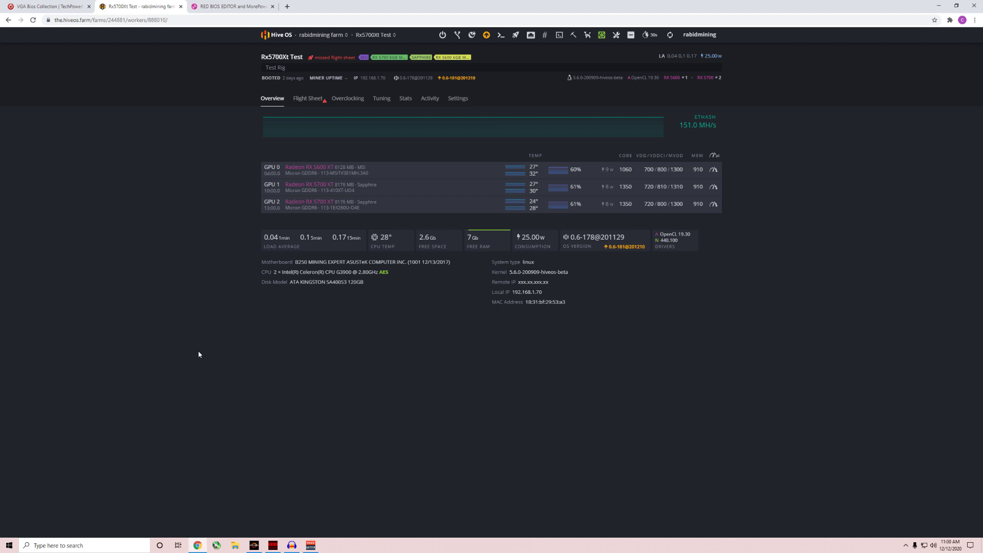
Switch from the Hive OS worker to the Igor's Lab Red BIOS Editor download page
key("ctrl+Tab")
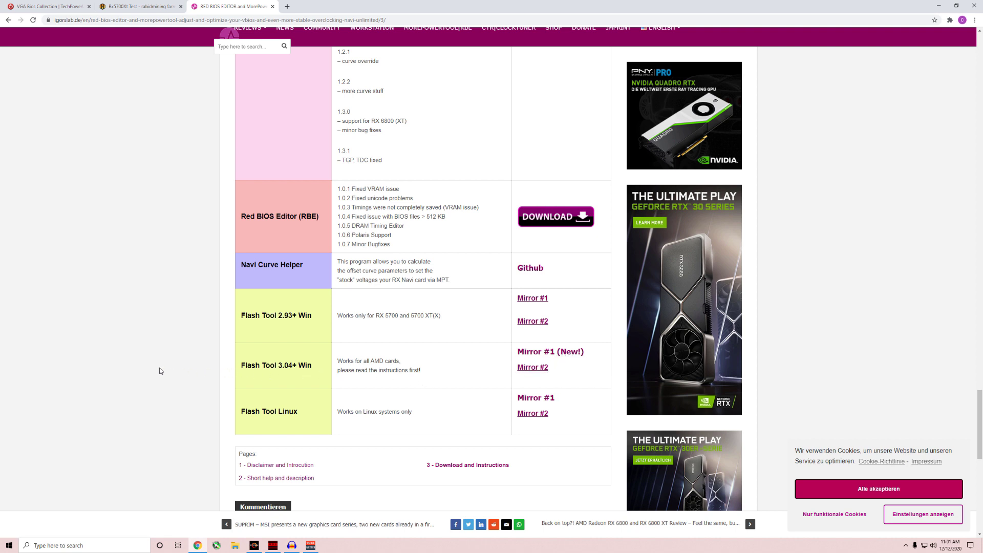
Switch to the TechPowerUp VGA BIOS Collection page and scroll down its BIOS table
left_click(49, 6)
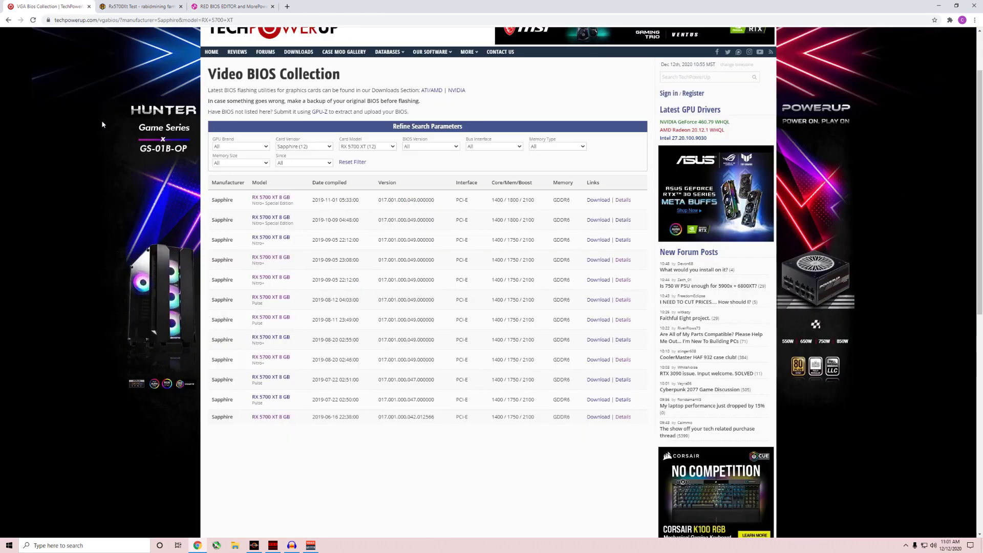
scroll(146, 173, "down", 2)
From the worker's Overclocking page, download GPU 2's RX 5700 XT VBIOS, also saving to farm storage
left_click(152, 7)
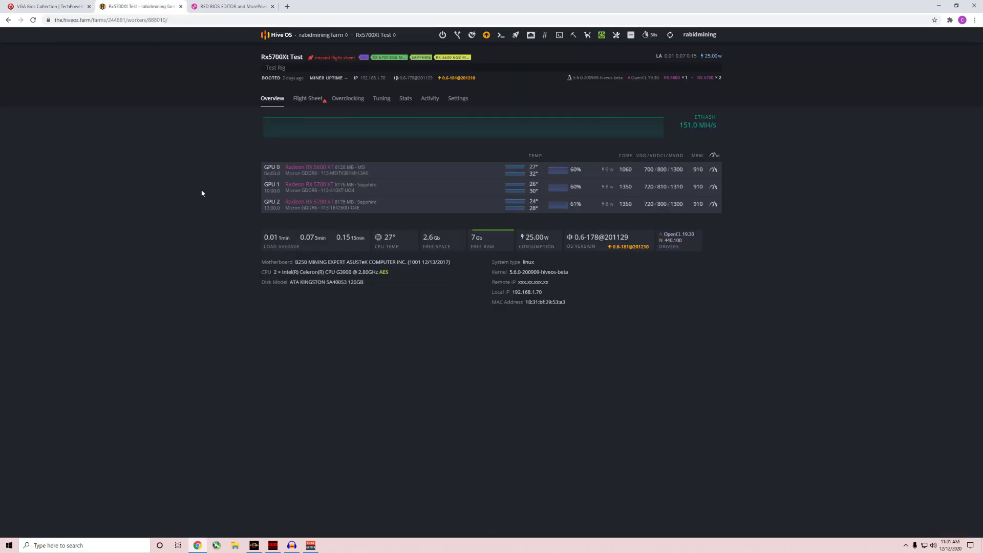
left_click(352, 103)
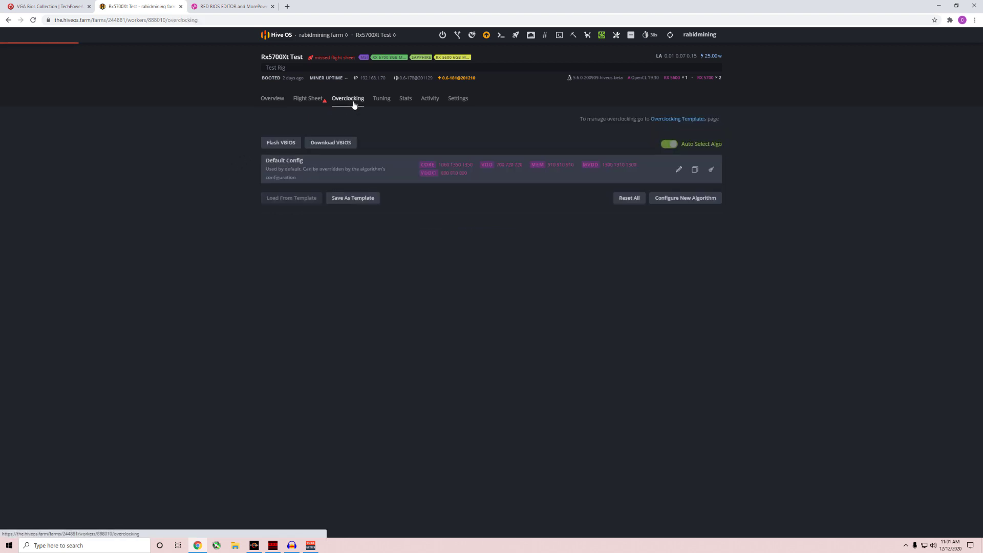
left_click(333, 141)
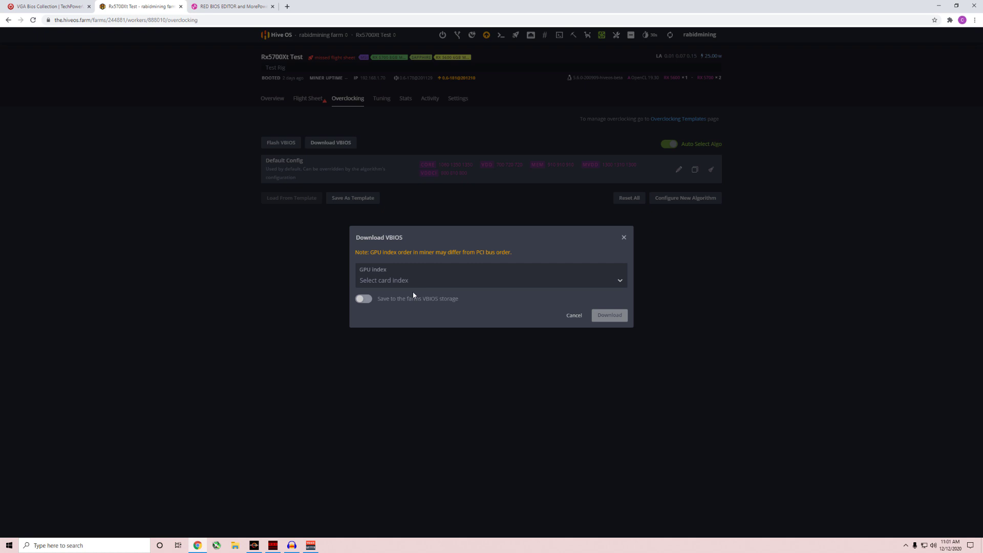
left_click(364, 298)
left_click(510, 279)
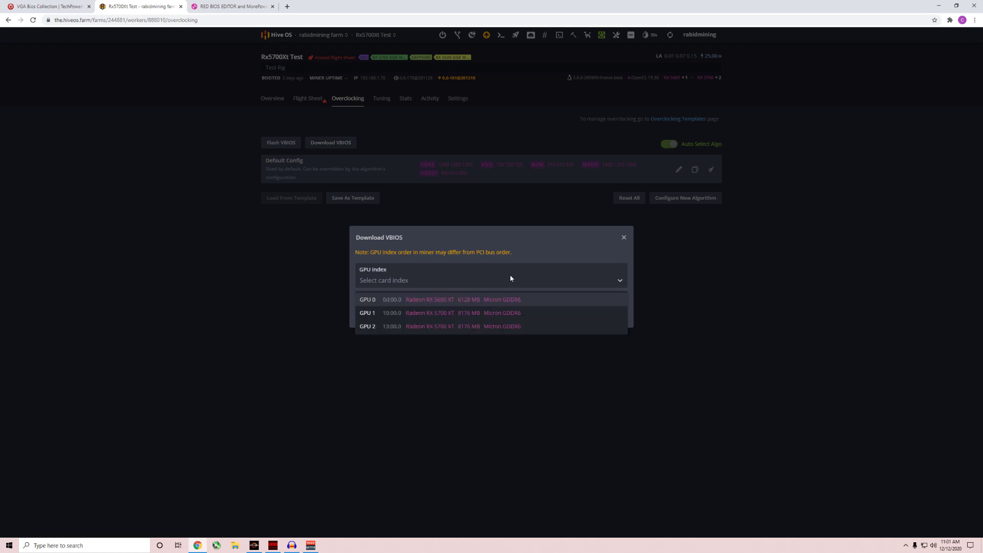
left_click(386, 327)
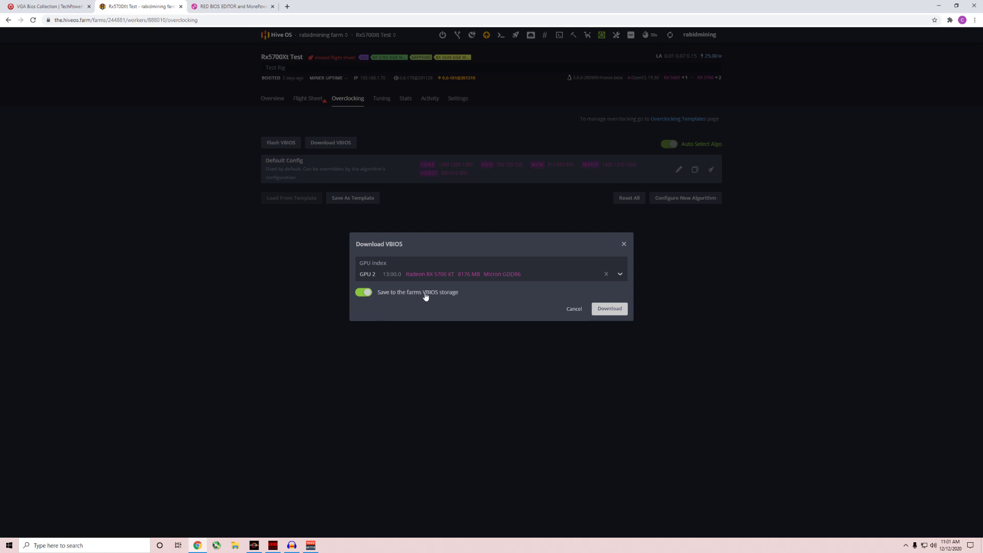
left_click(608, 310)
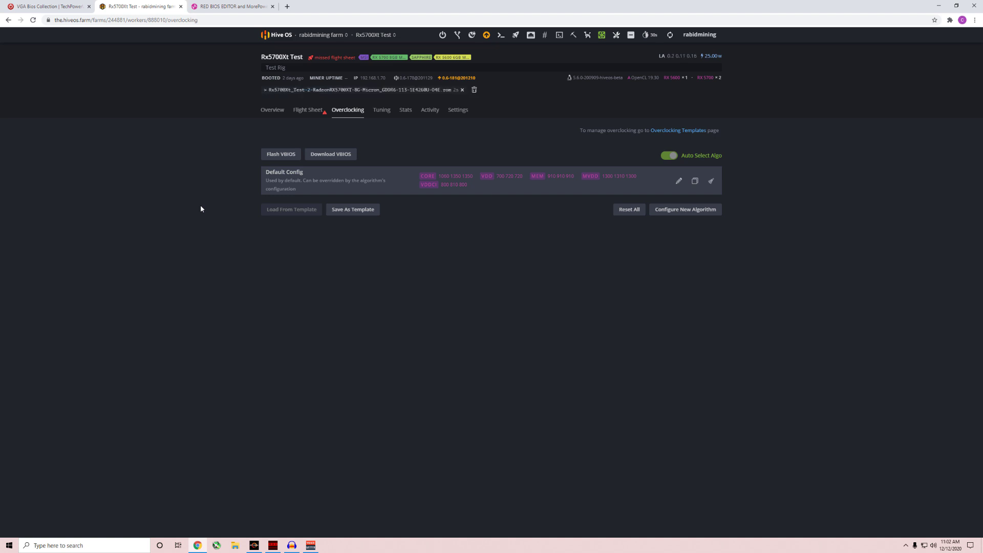
Save the returned GPU 2 VBIOS .rom file from the command result to the computer
left_click(380, 92)
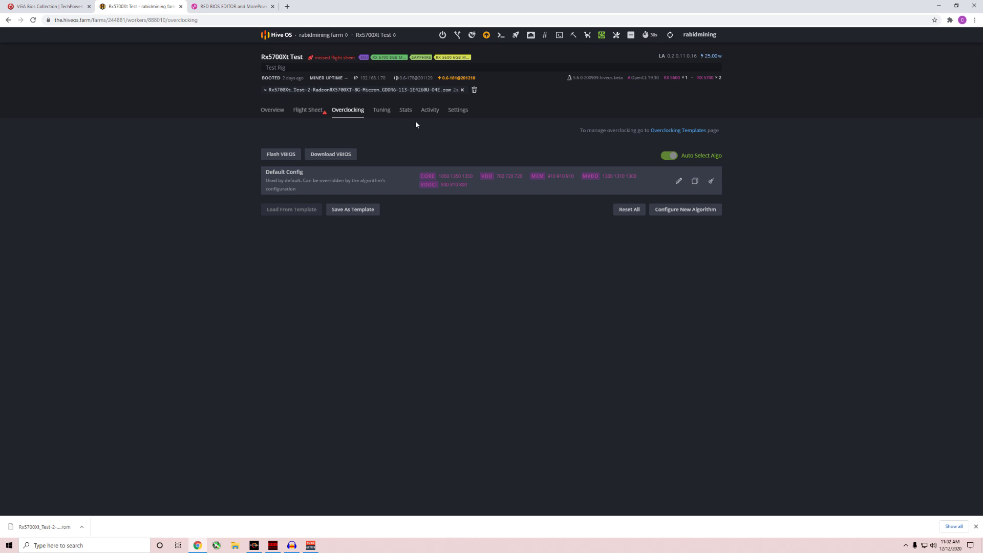
Download the third stored GPU 2 VBIOS from the farm's Cards > VBIOS ROM Storage
left_click(272, 110)
left_click(319, 34)
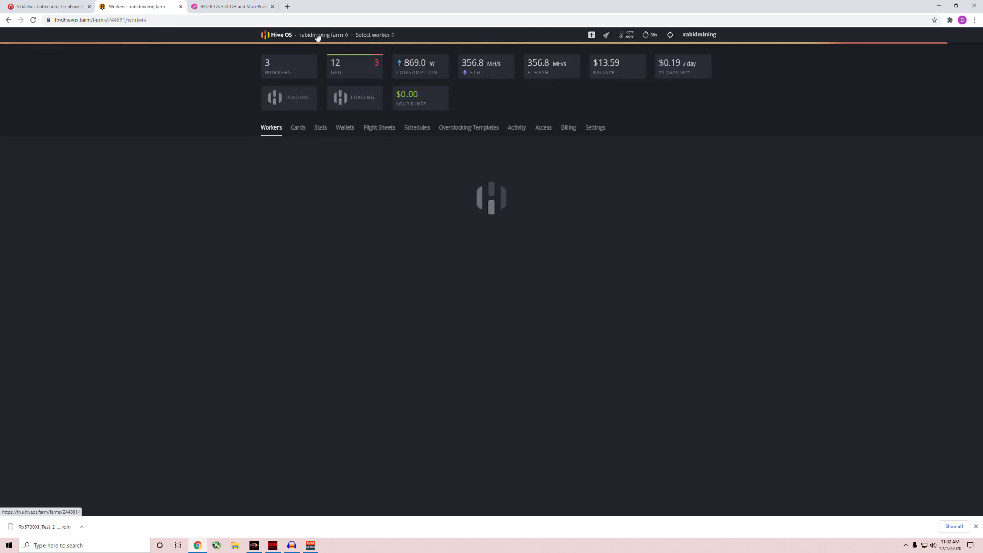
left_click(297, 128)
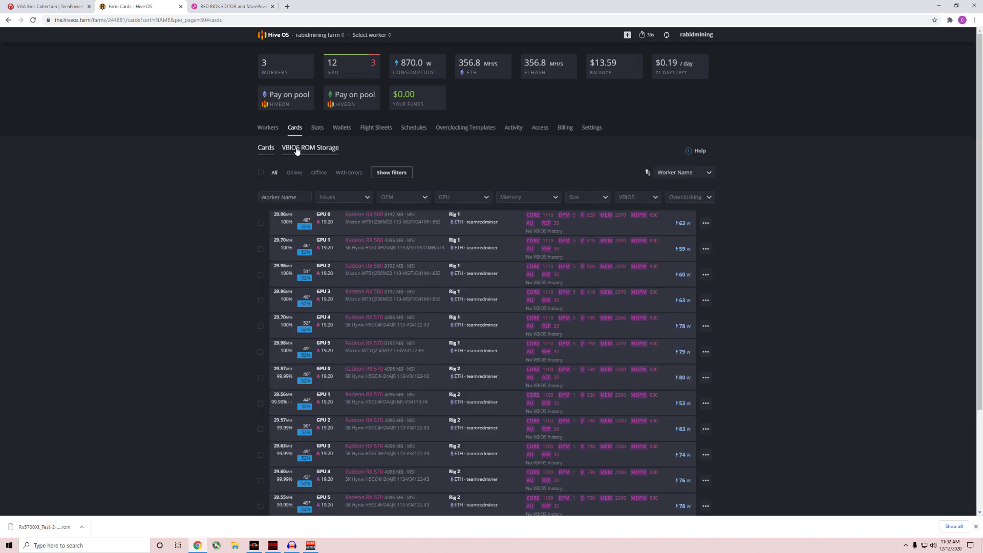
left_click(306, 148)
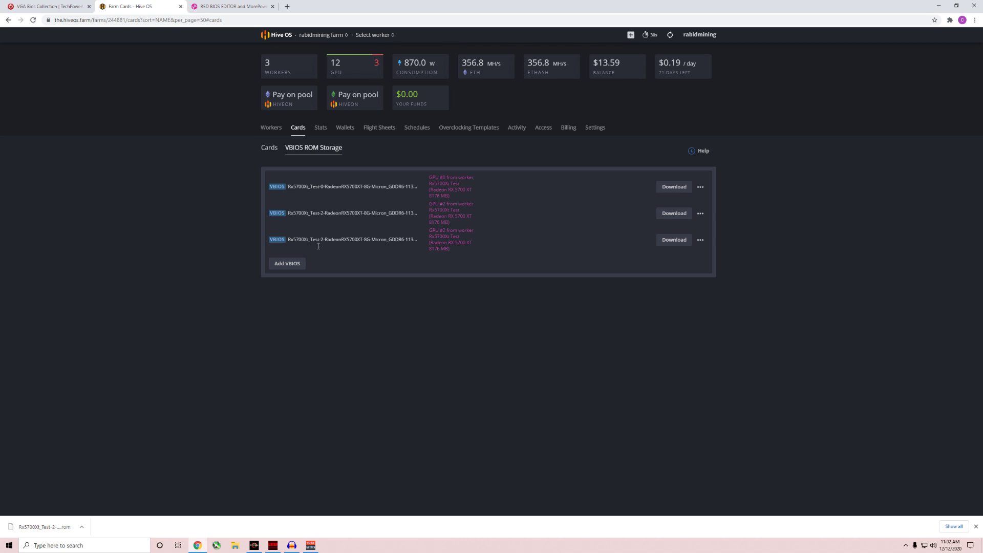
left_click(674, 240)
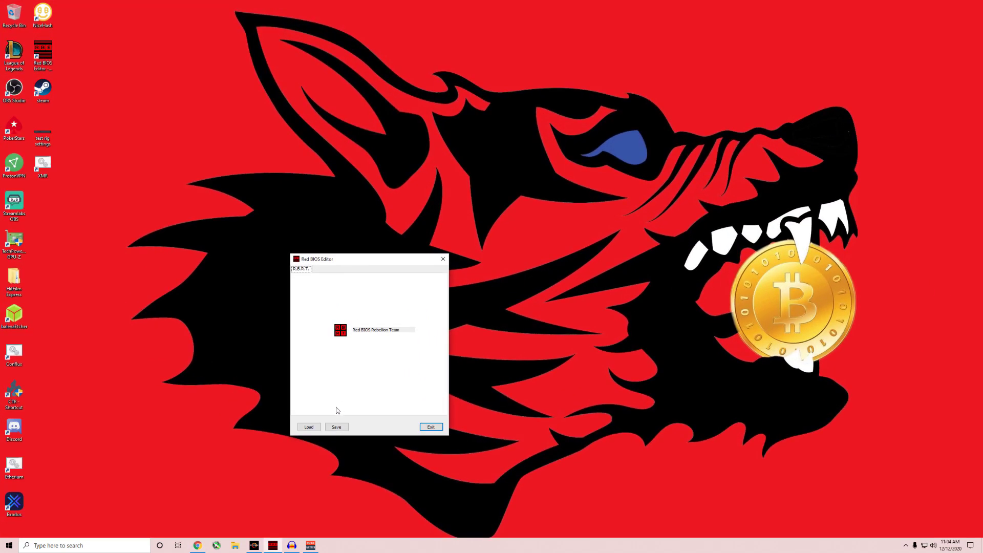
Load the Rx5700Xt_Test-2 ROM from D:\5700xt Bios\Youtube and show its VRAM timing straps
left_click(308, 426)
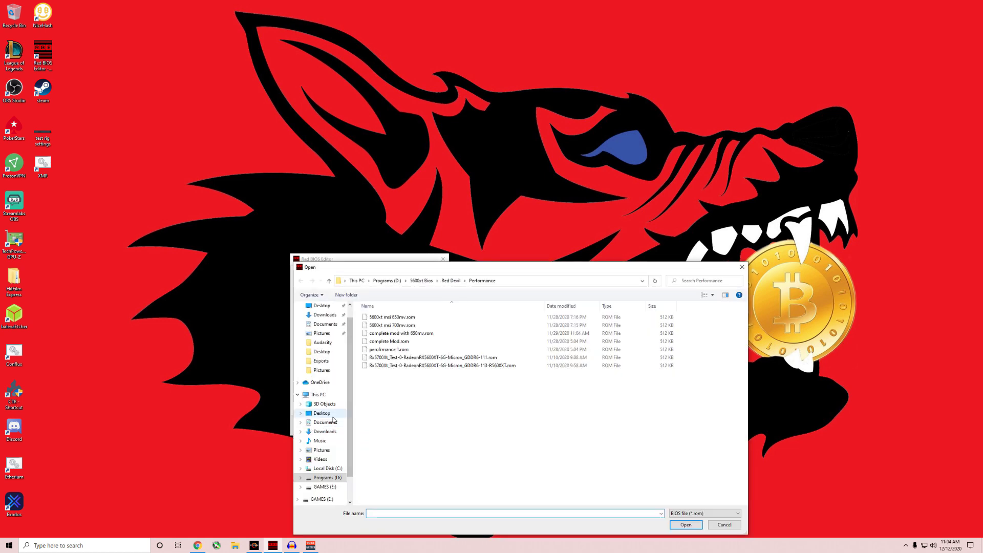
left_click(326, 477)
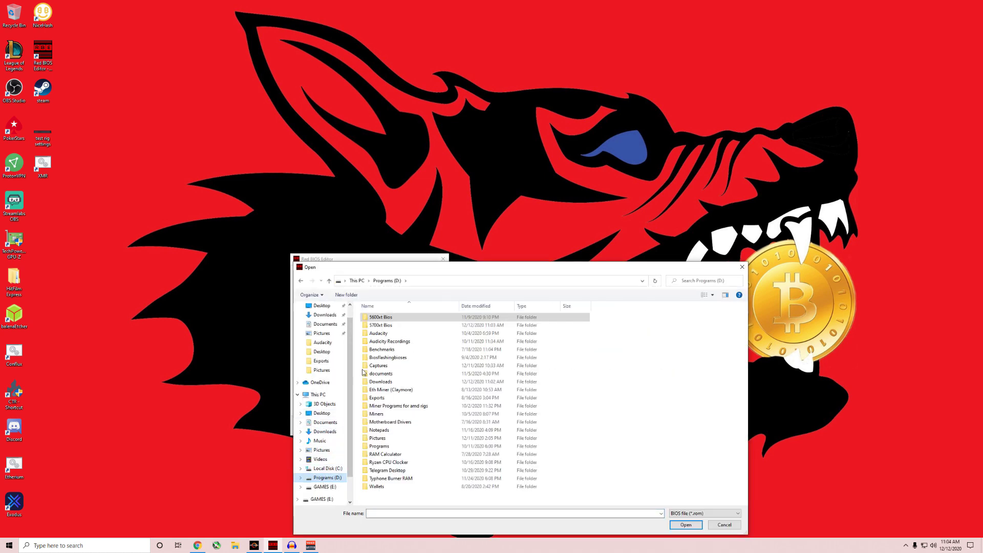
double_click(380, 325)
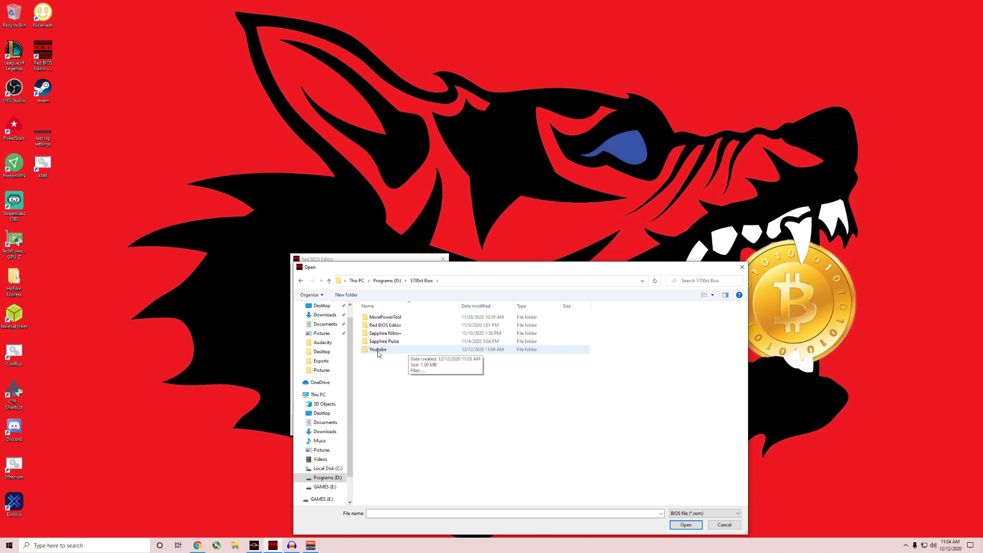
double_click(378, 350)
left_click(395, 318)
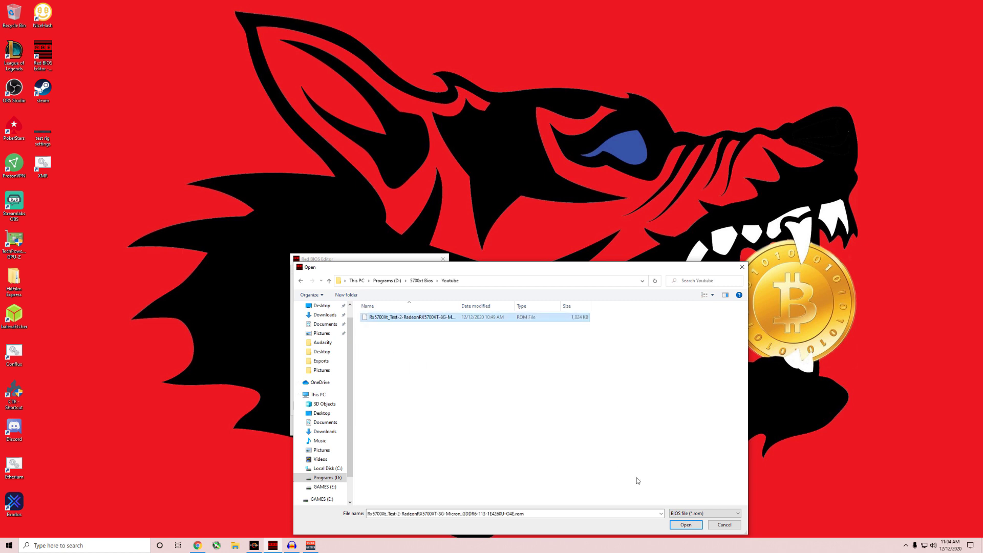
left_click(686, 524)
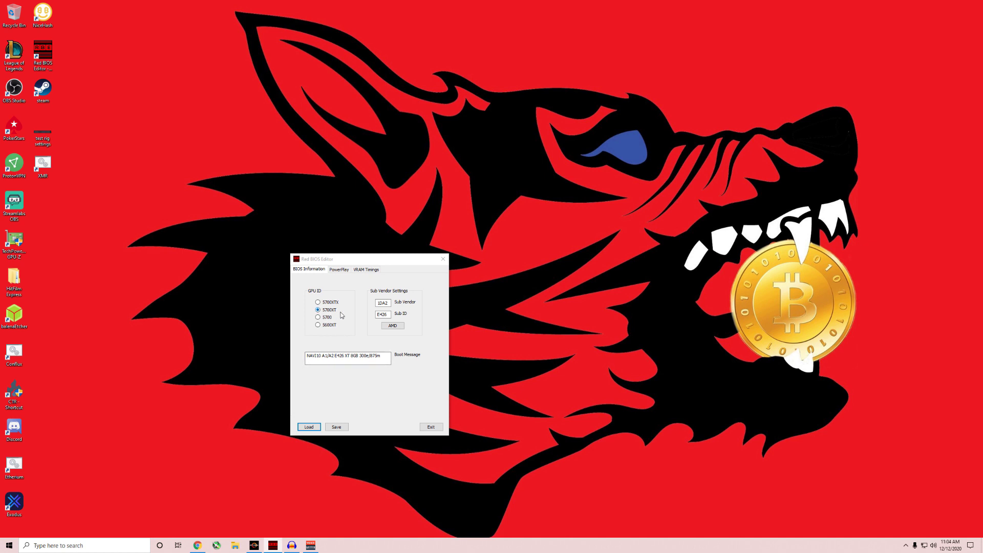
left_click(365, 270)
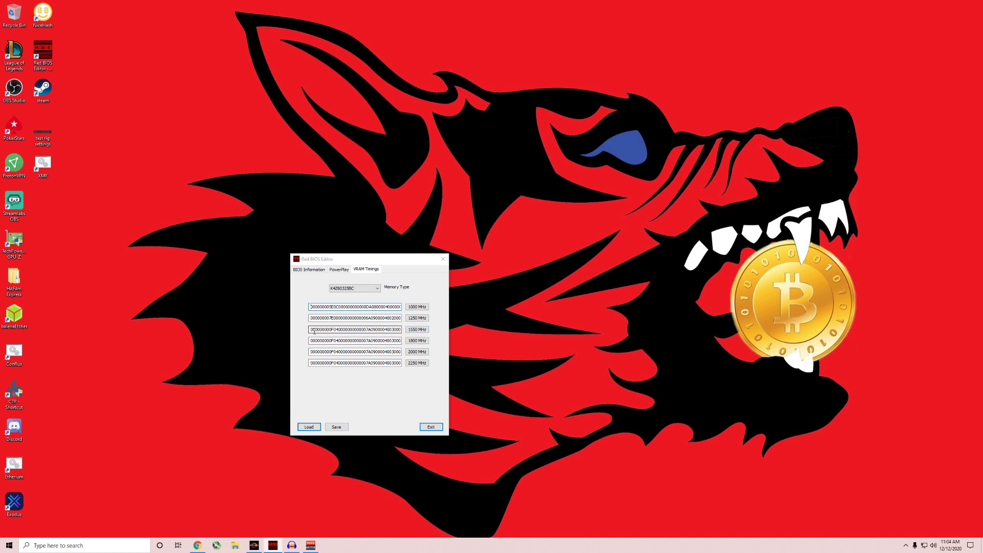
Paste a new timing string into the 1550 MHz strap and copy it to 1800, 2000 and 2250 MHz
left_click_drag(316, 330, 402, 330)
key("ctrl+v")
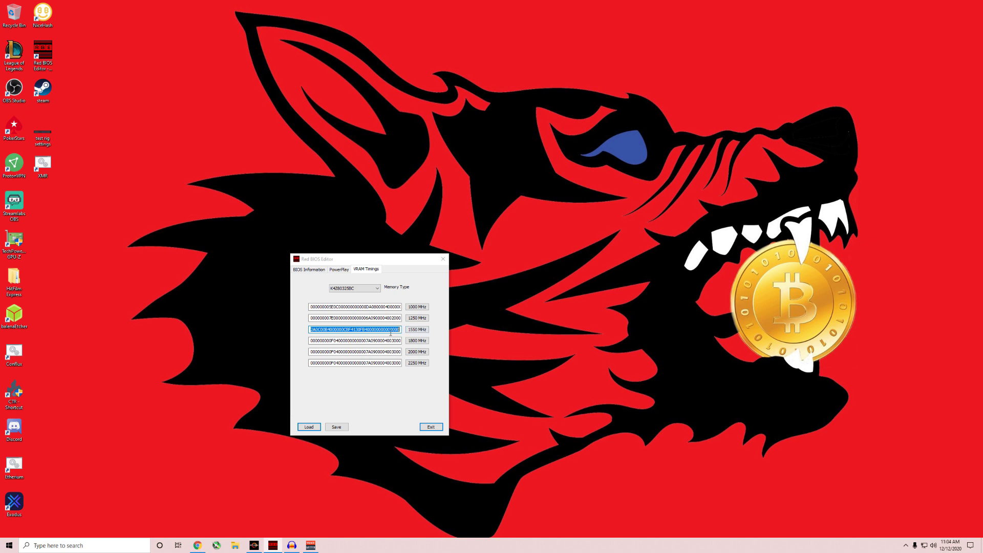
right_click(391, 333)
left_click(402, 357)
left_click_drag(312, 344, 391, 342)
key("ctrl+v")
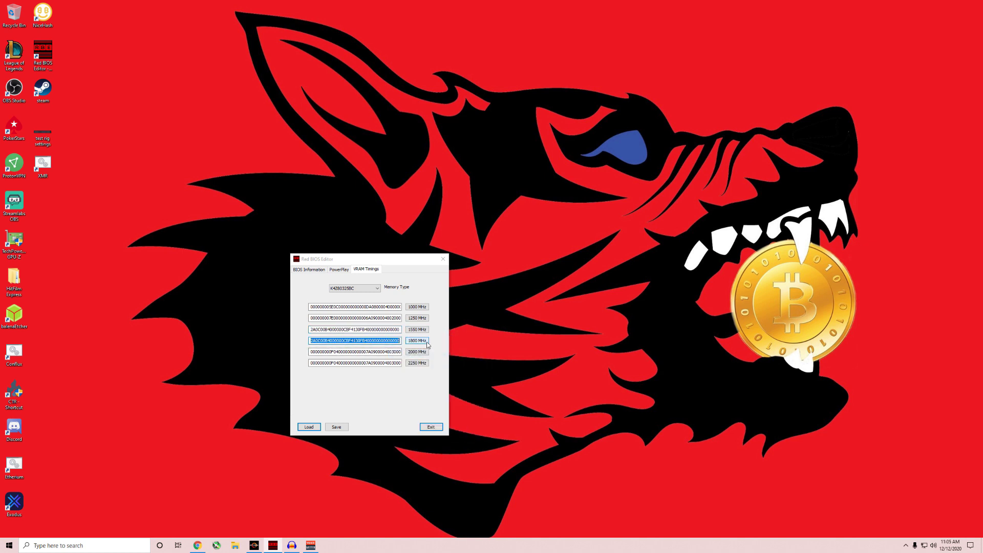
left_click_drag(313, 353, 402, 353)
key("ctrl+v")
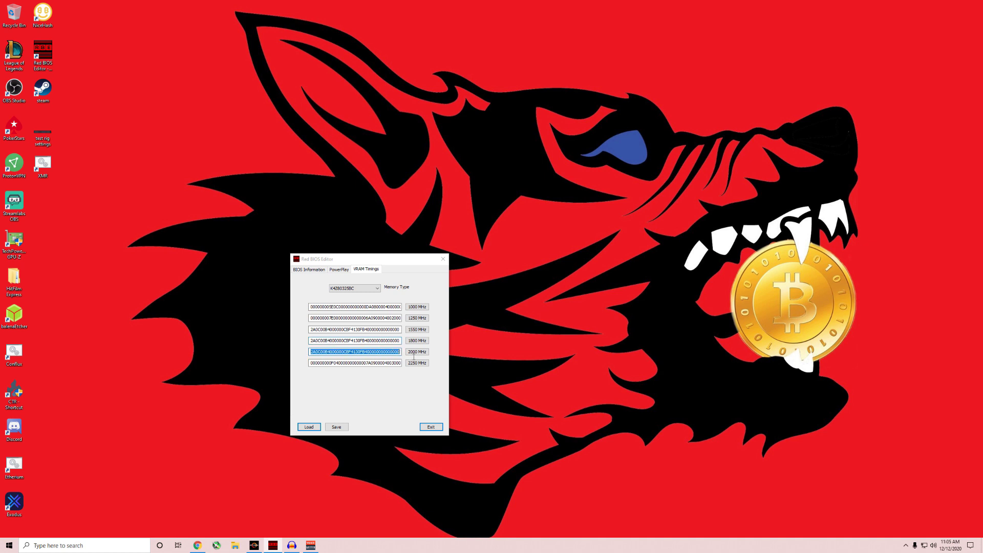
left_click(400, 353)
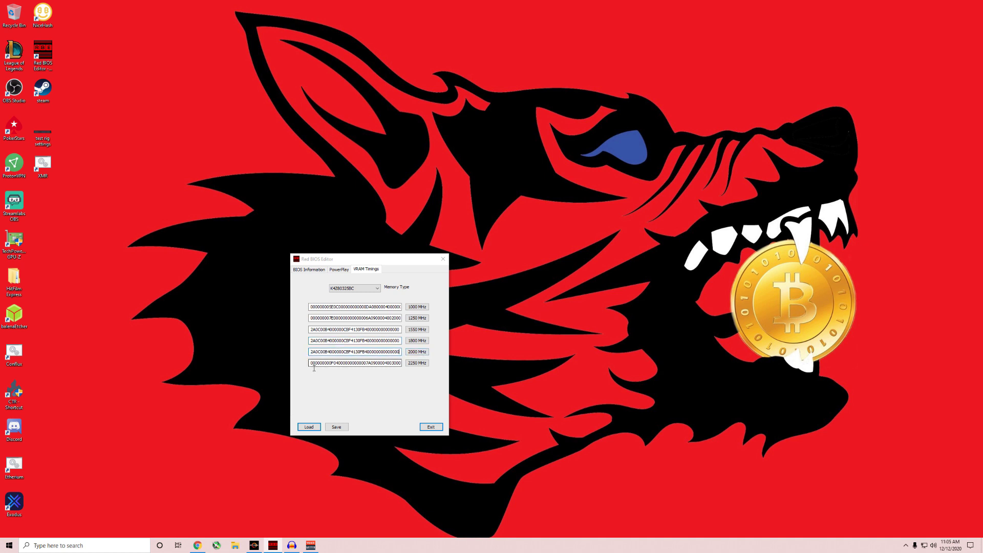
left_click_drag(312, 363, 402, 364)
key("ctrl+v")
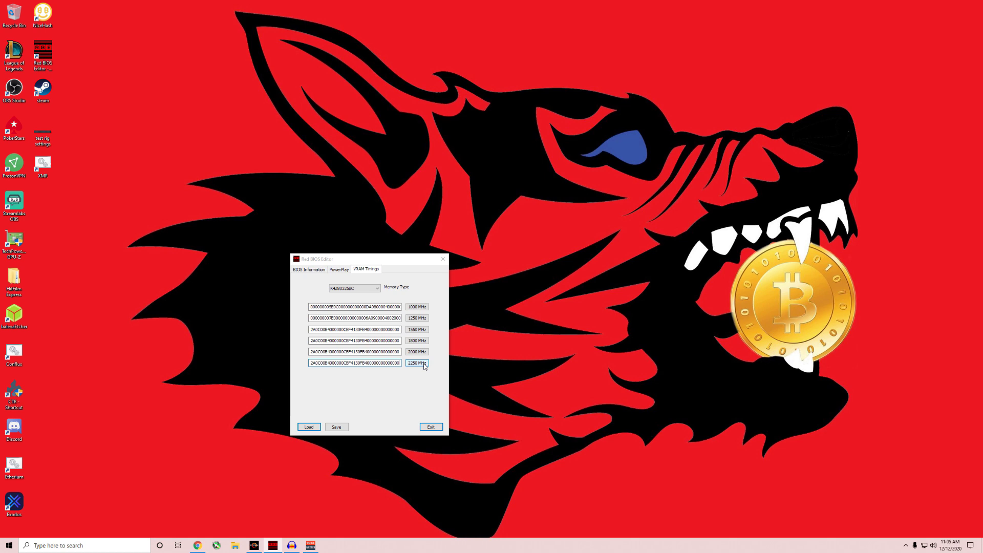
Save the modified BIOS as yt1
left_click(338, 427)
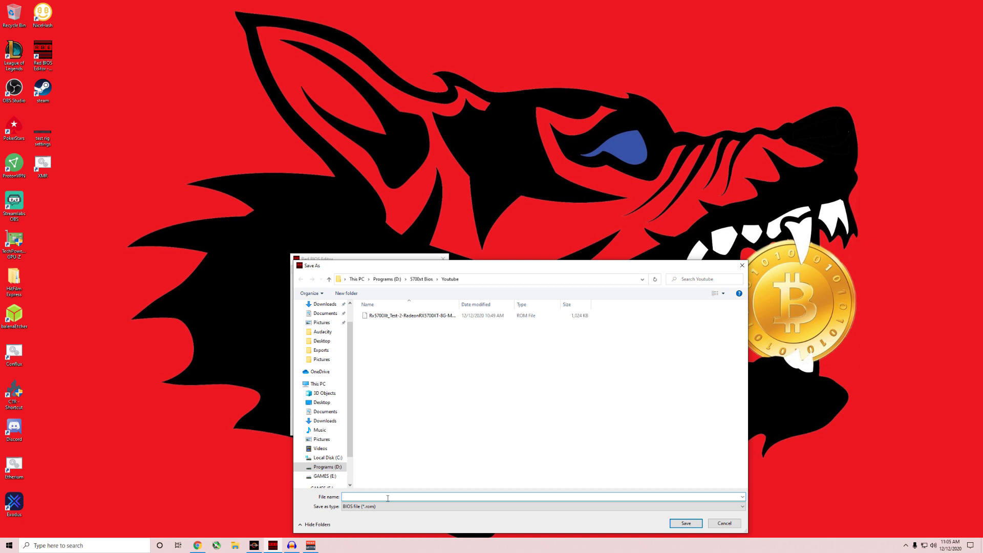
type("yt1")
left_click(674, 521)
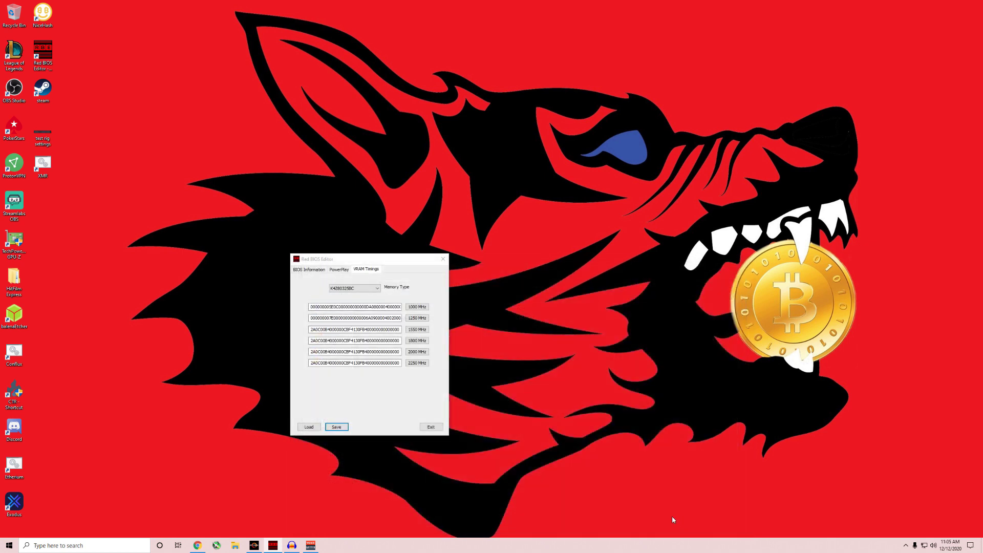
Show the MT61K256M32 memory type straps and copy the 1550 MHz timing string
left_click(378, 289)
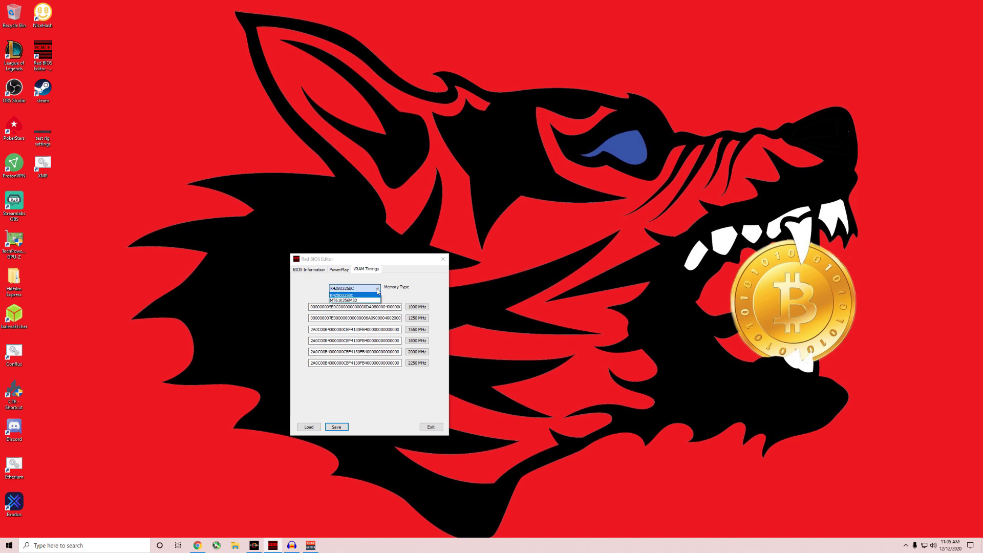
left_click(356, 301)
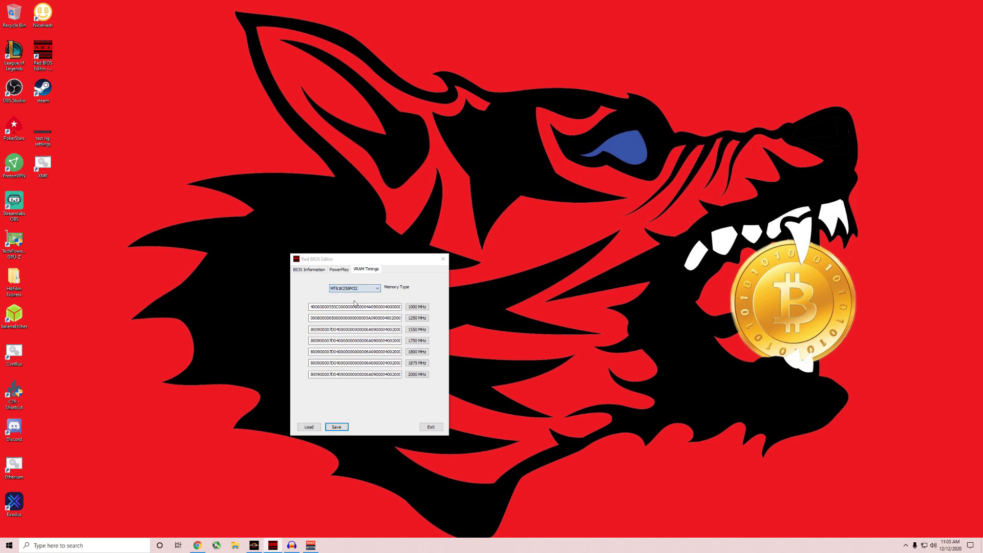
left_click_drag(314, 333, 415, 333)
right_click(370, 333)
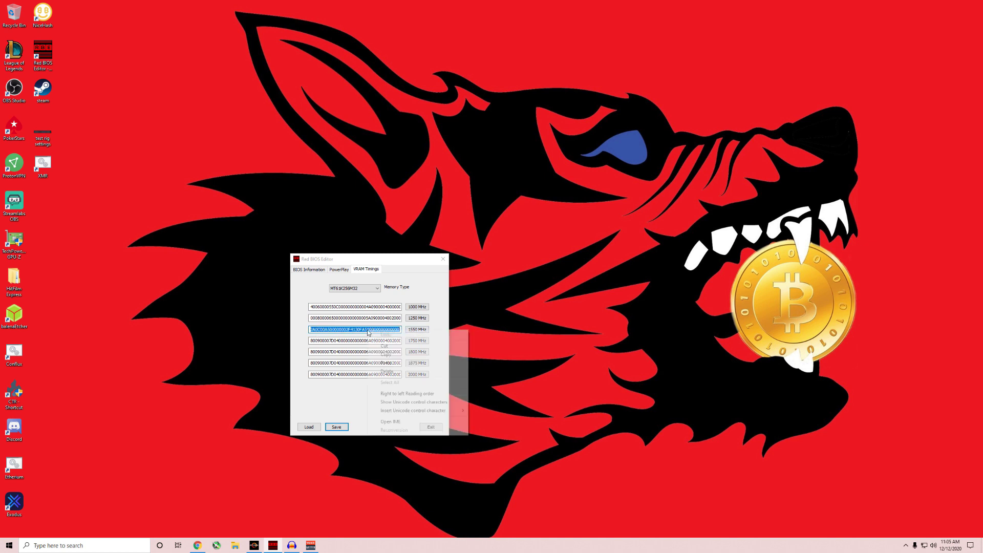
left_click(381, 353)
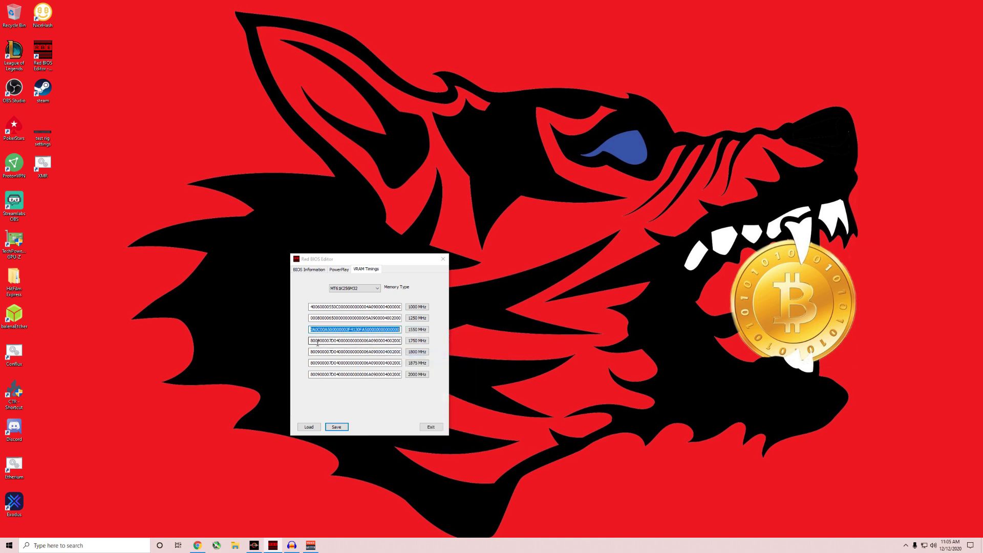
Replace the 1750 MHz strap with the copied 1550 MHz timing
left_click_drag(316, 344, 419, 345)
key("ctrl+v")
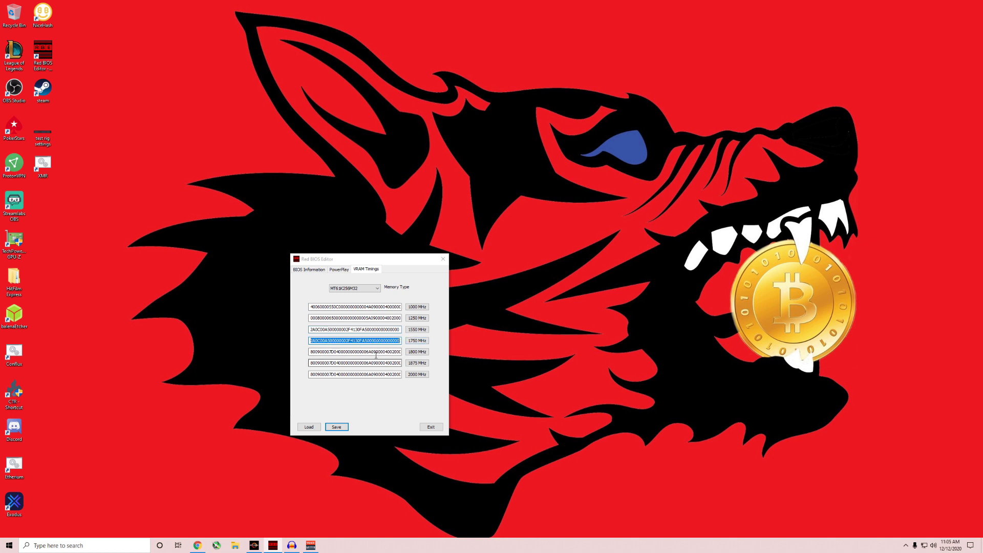
left_click(353, 342)
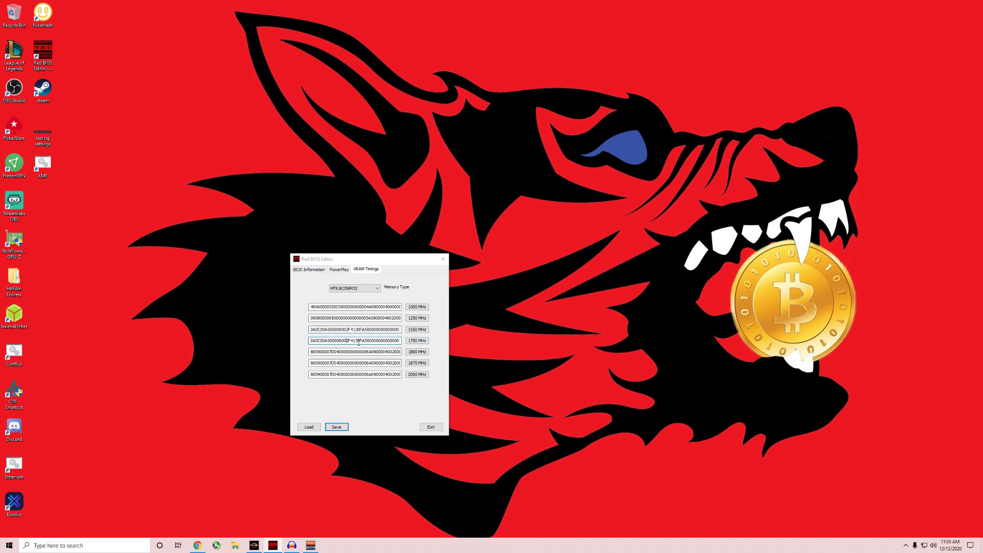
key("Delete")
key("Delete")
key("Delete")
key("Delete")
key("Delete")
key("Delete")
key("Delete")
key("Delete")
key("Delete")
key("Delete")
key("Delete")
key("Delete")
key("Delete")
key("Delete")
key("Delete")
key("Delete")
key("Delete")
key("Delete")
key("Delete")
key("Delete")
key("Delete")
key("Delete")
key("Delete")
key("Delete")
key("Delete")
key("Delete")
key("Delete")
key("Delete")
key("Delete")
key("Delete")
key("Delete")
key("Delete")
key("Delete")
key("Delete")
key("Delete")
key("Delete")
key("Delete")
key("Delete")
key("Delete")
key("Delete")
key("Delete")
key("Delete")
key("Delete")
key("Delete")
key("Delete")
key("ctrl+v")
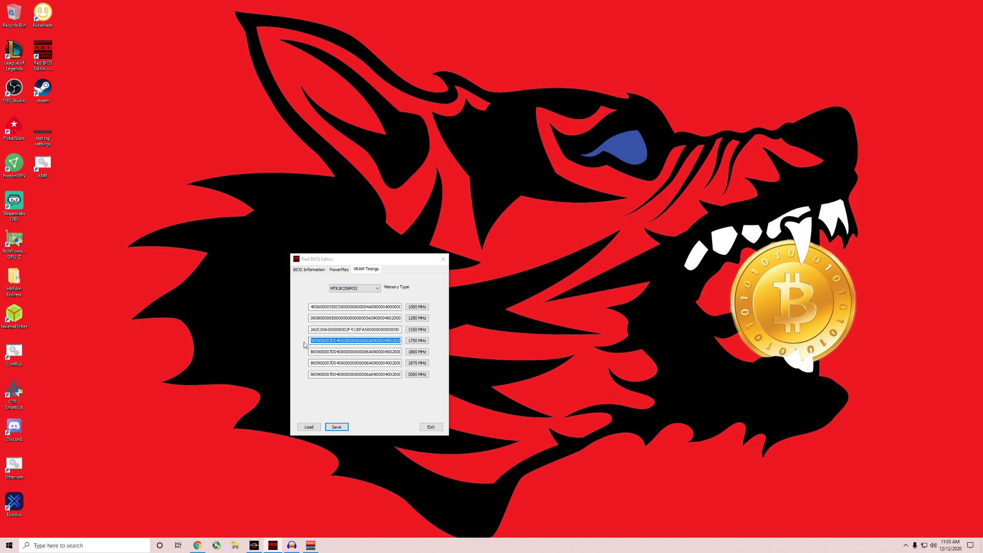
key("Home")
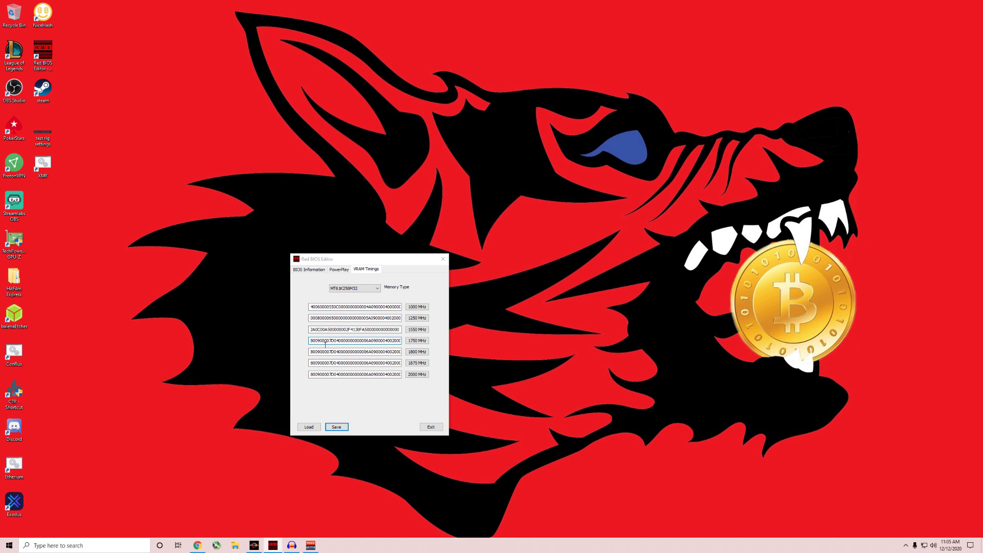
left_click_drag(313, 344, 393, 344)
left_click(394, 340)
Paste the 1550 MHz timing into the 1800, 1875 and 2000 MHz straps, then start saving
left_click_drag(314, 355, 467, 352)
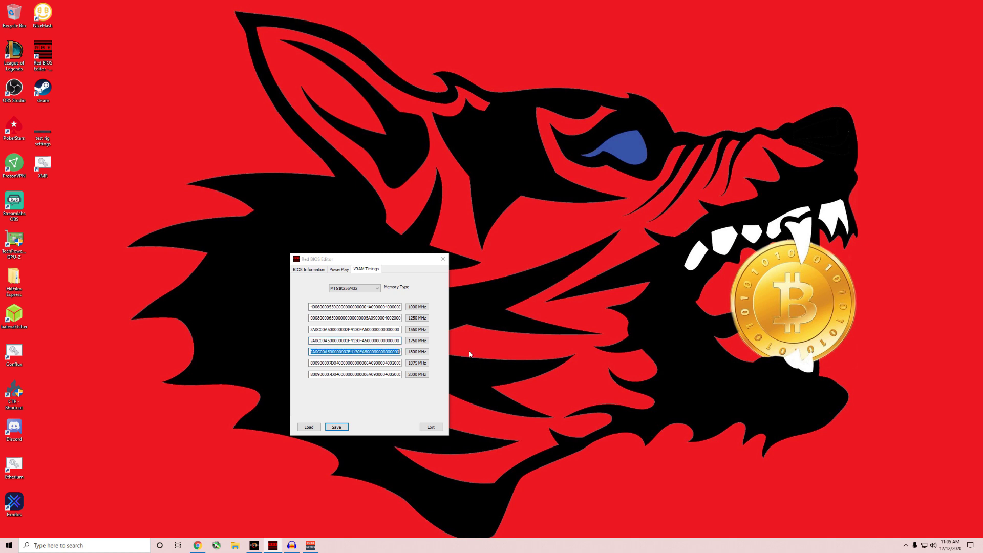
key("ctrl+v")
left_click_drag(310, 365, 404, 365)
key("ctrl+v")
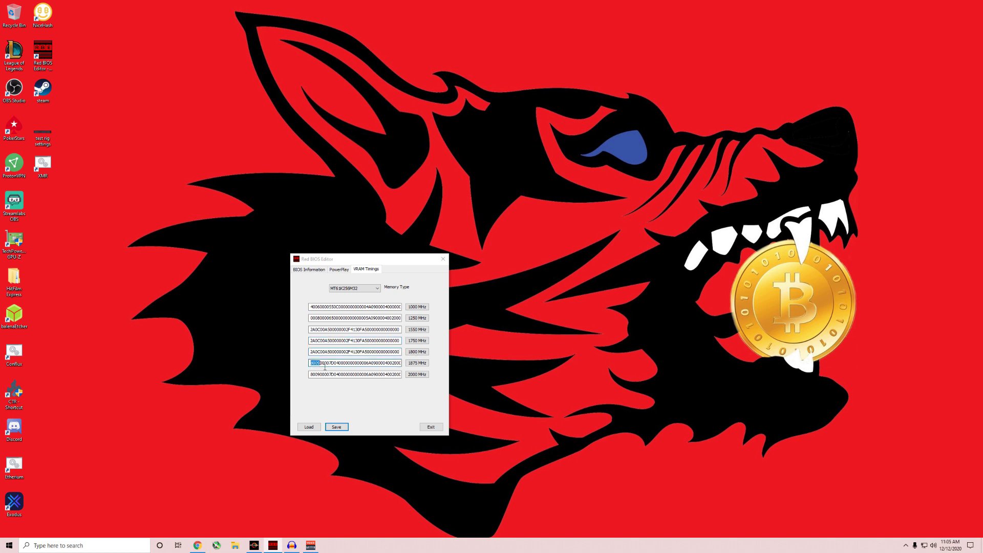
left_click_drag(310, 364, 415, 364)
key("End")
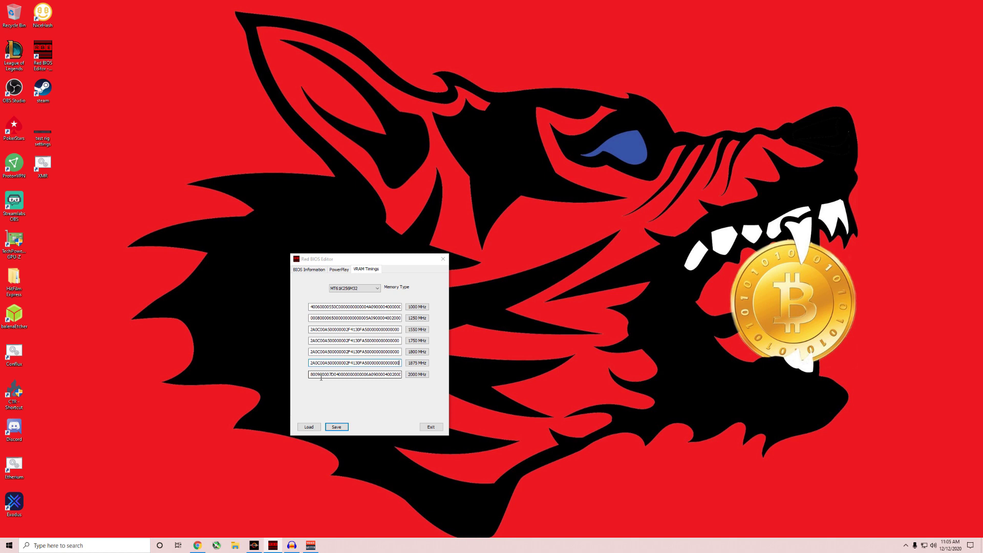
double_click(314, 378)
key("ctrl+v")
left_click_drag(311, 378, 418, 379)
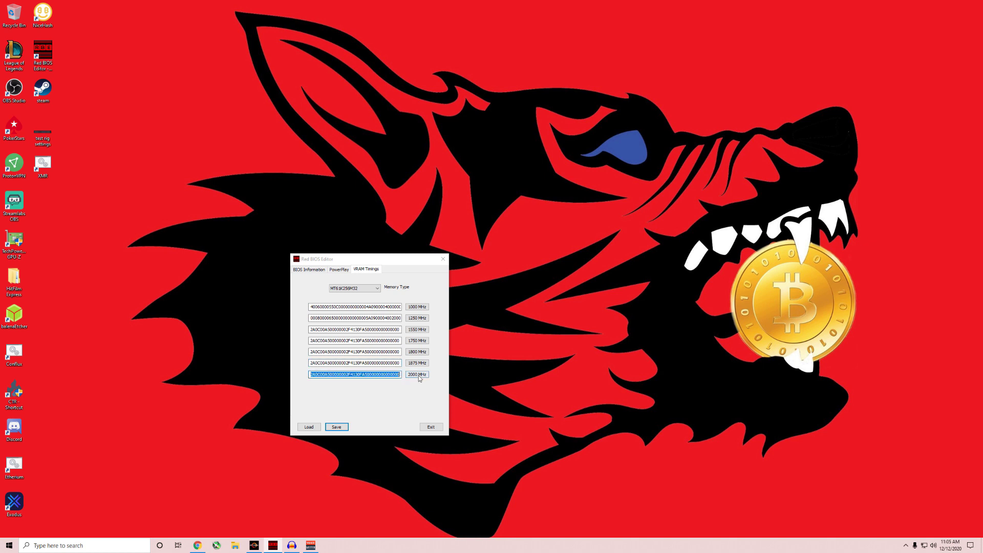
key("End")
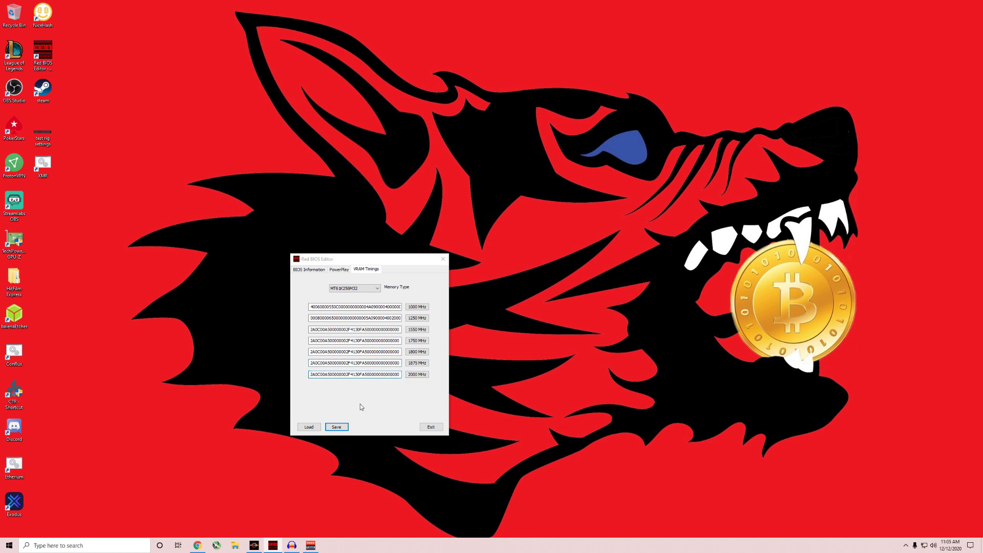
left_click(342, 427)
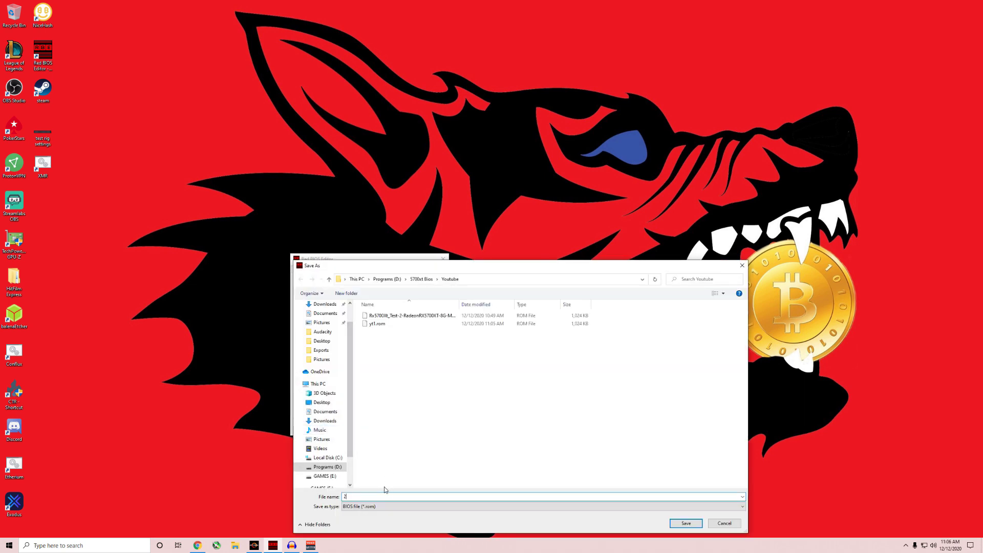
Save the BIOS as 2.rom, reload it, and review its PowerPlay and VRAM Timings
type("2")
left_click(676, 525)
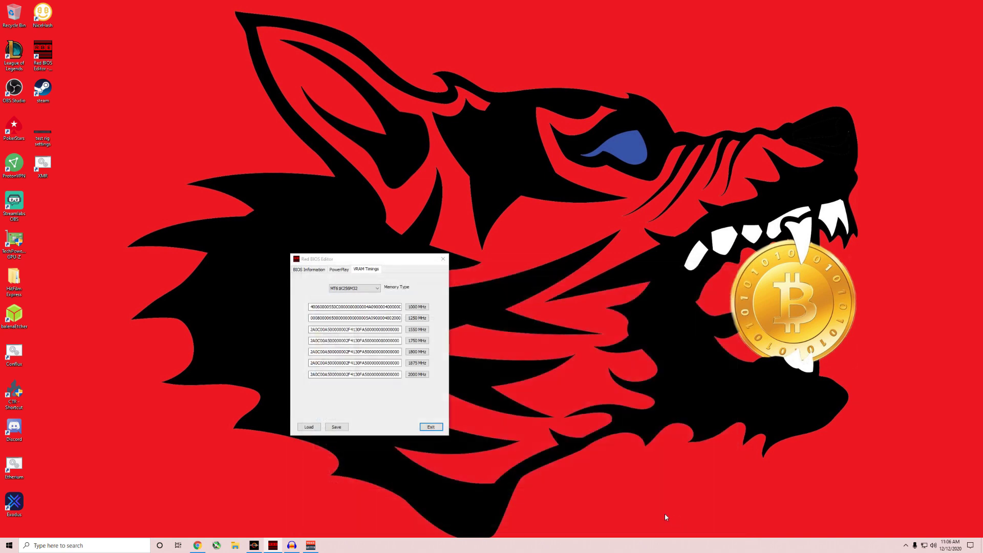
left_click(308, 428)
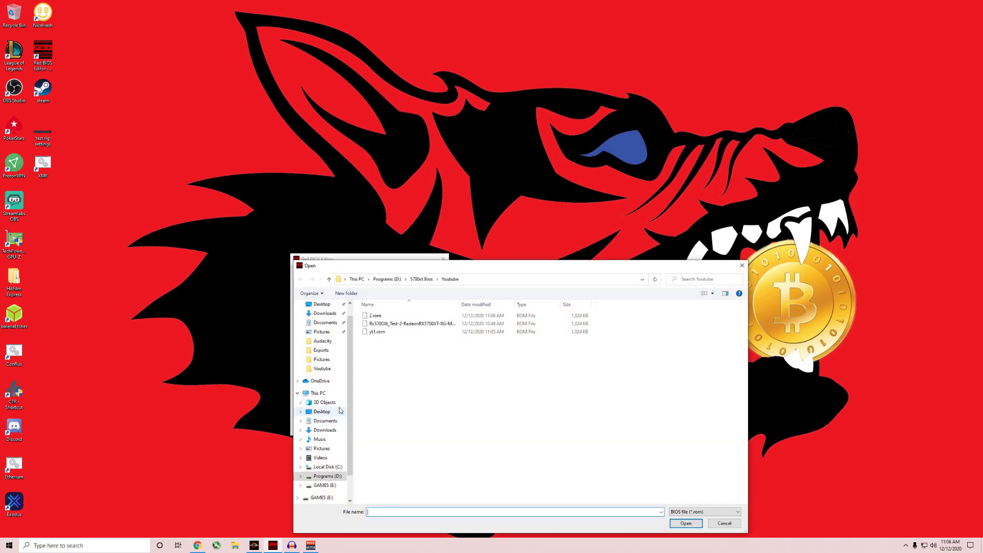
left_click(375, 316)
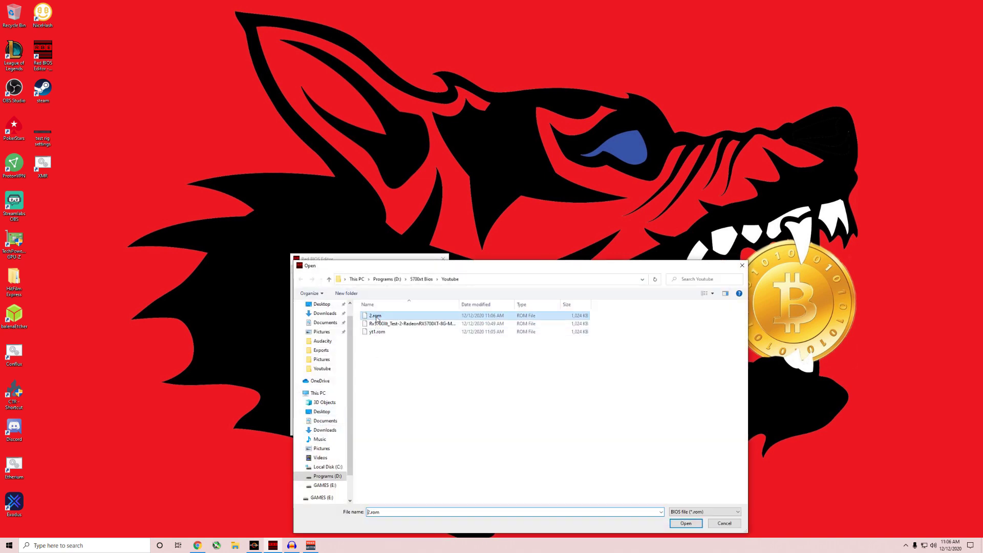
left_click(680, 524)
left_click(339, 269)
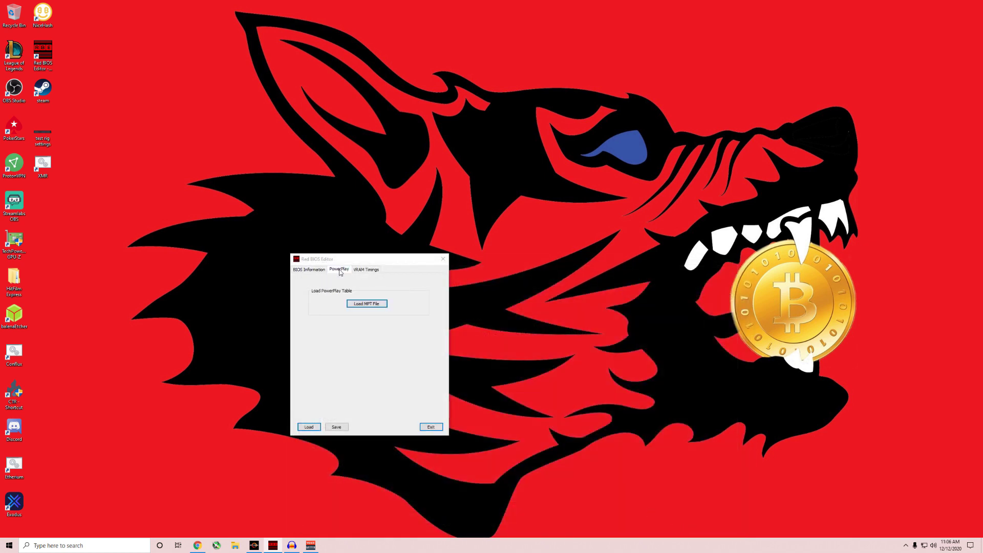
left_click(366, 270)
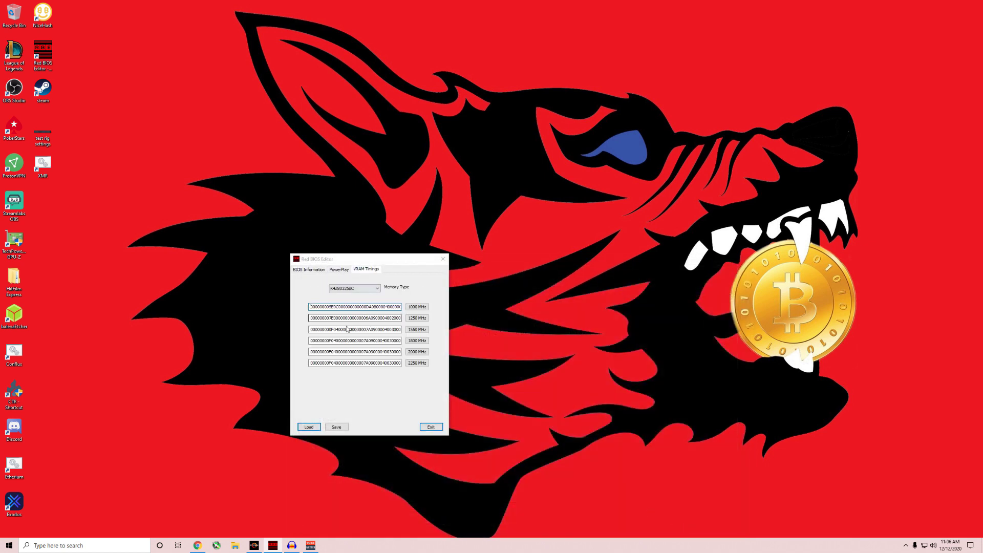
left_click(398, 334)
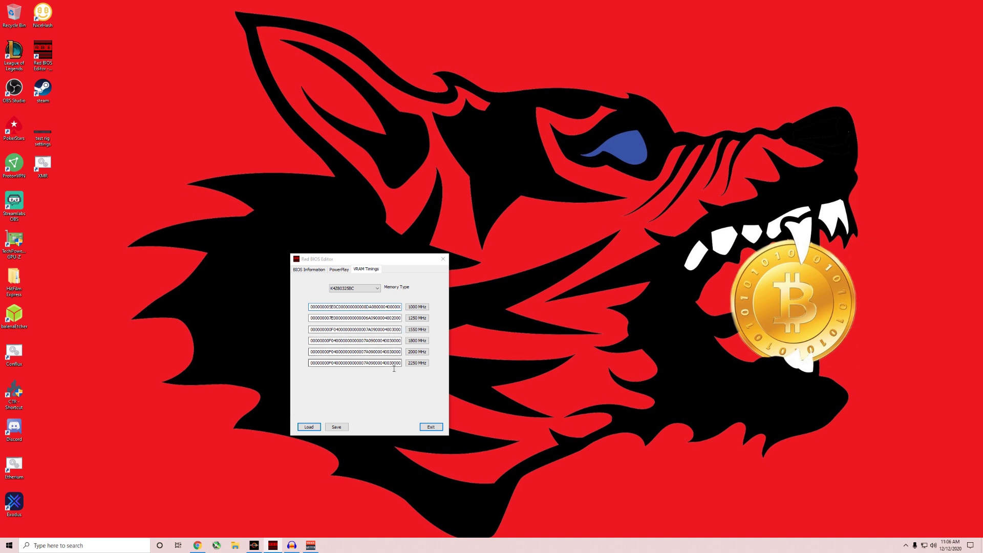
Check the MT61K256M32 straps, save the BIOS as ytcomplete, and close the editor
left_click(361, 288)
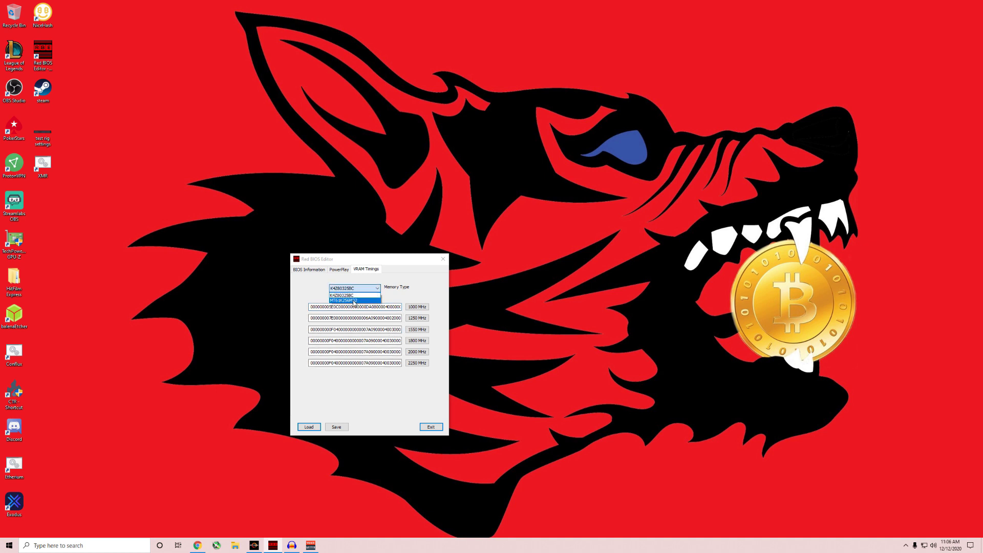
left_click(355, 301)
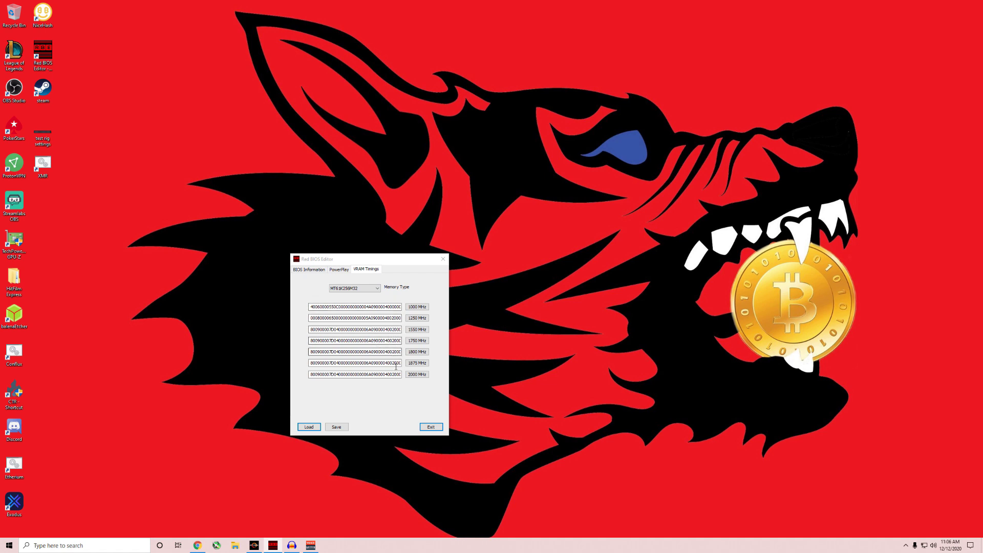
left_click(338, 428)
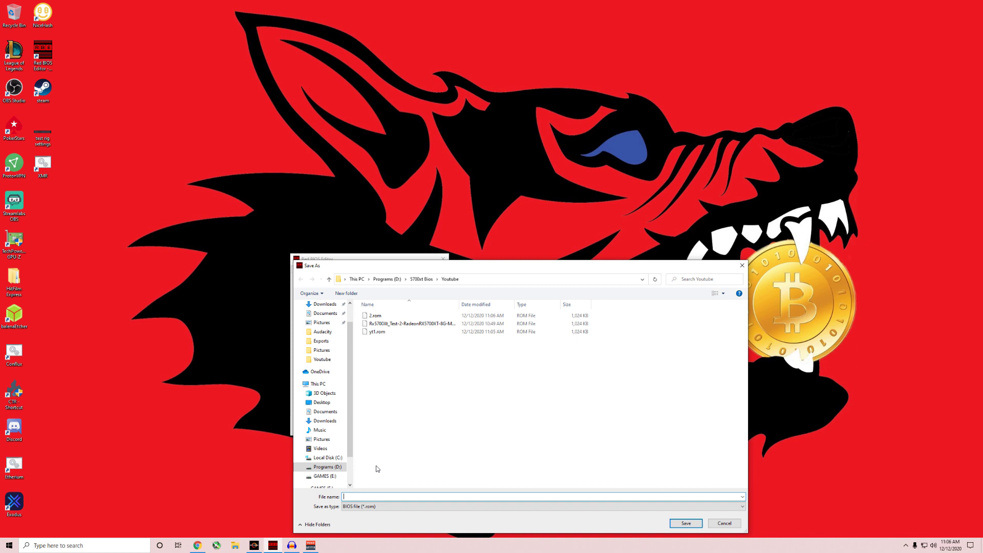
type("ytcomplete")
left_click(686, 522)
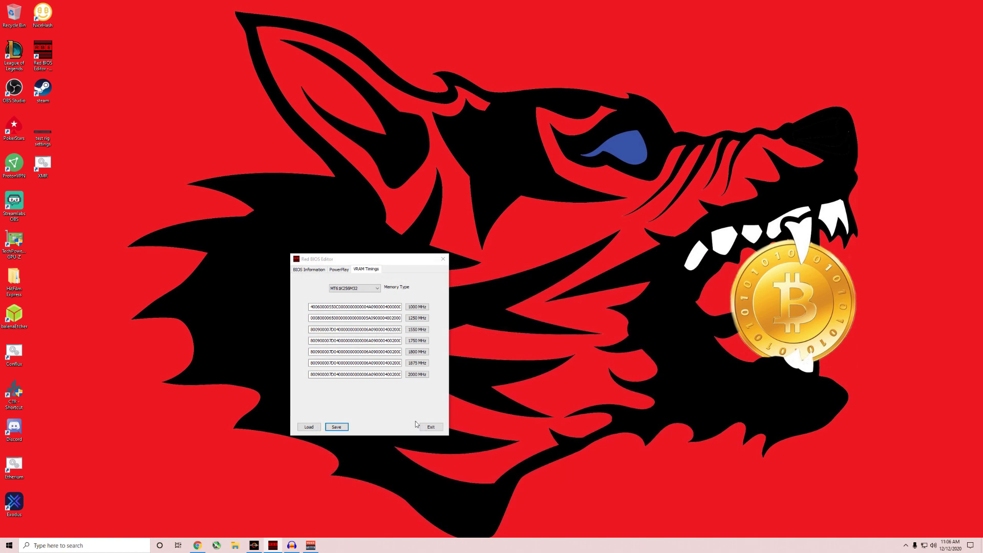
left_click(430, 427)
Back in Hive OS, open the Rx5700Xt Test worker's Flash VBIOS form under Overclocking
left_click(355, 383)
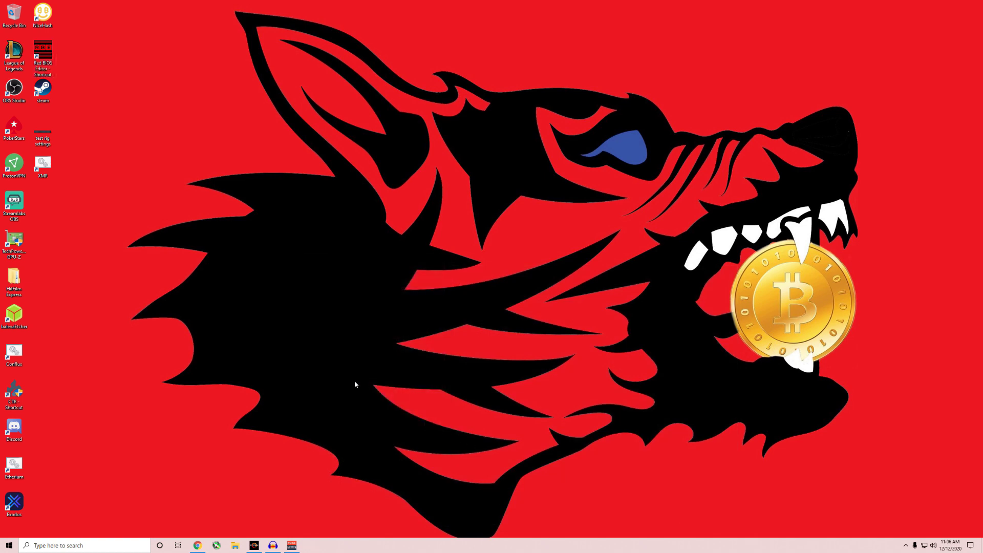
left_click(198, 546)
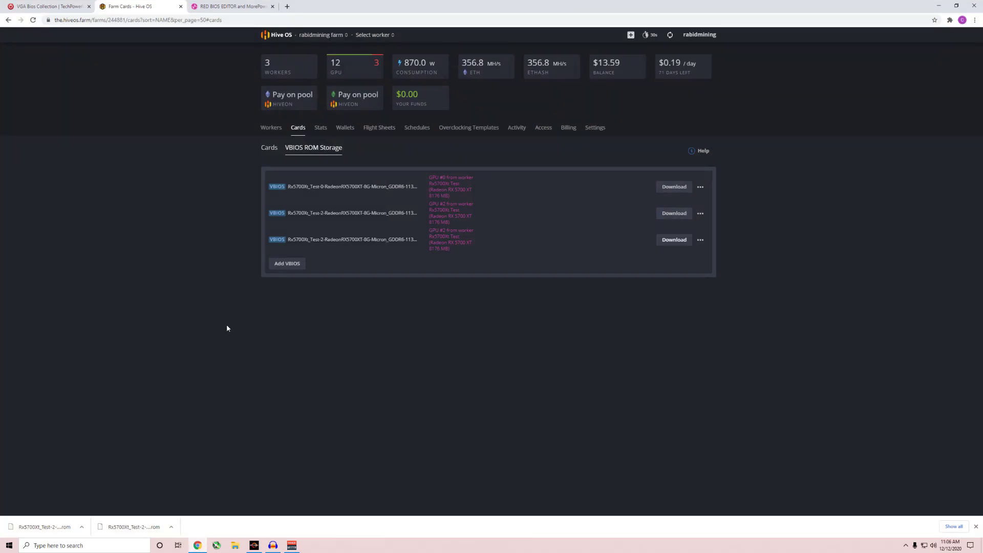
left_click(278, 130)
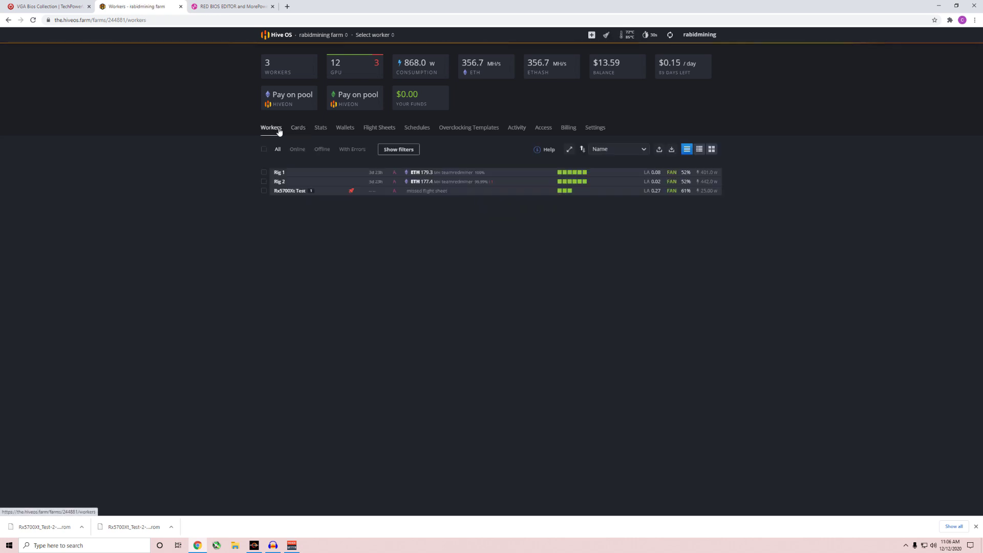
left_click(285, 190)
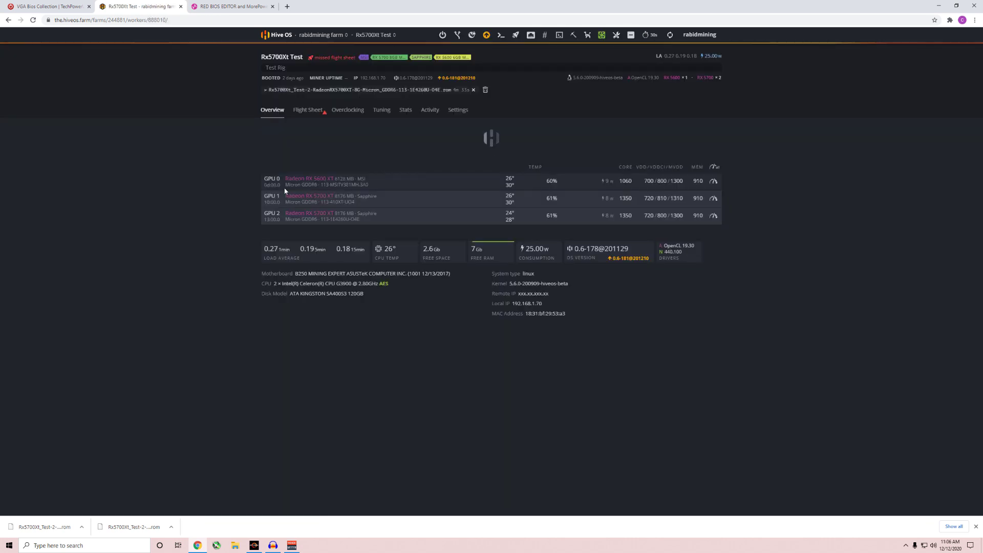
left_click(355, 110)
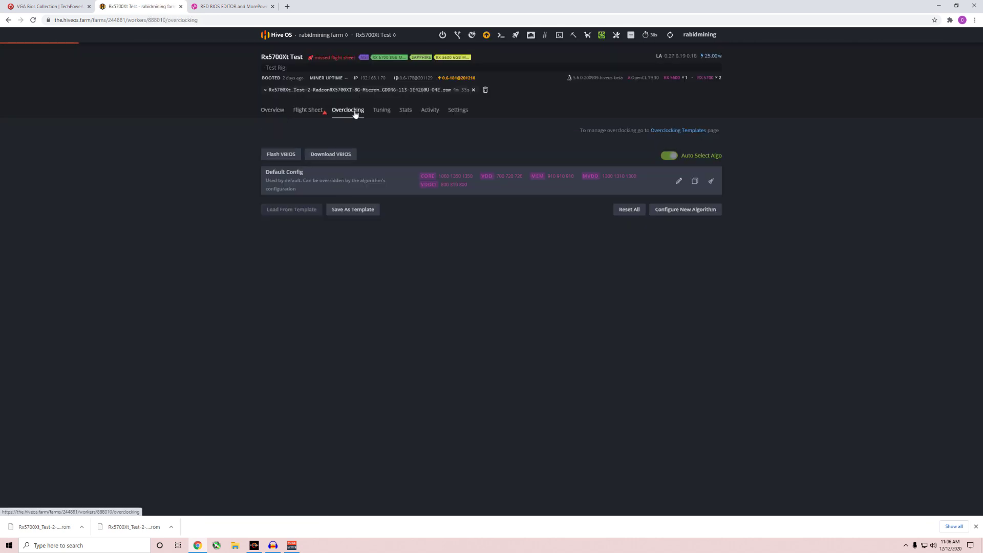
left_click(283, 154)
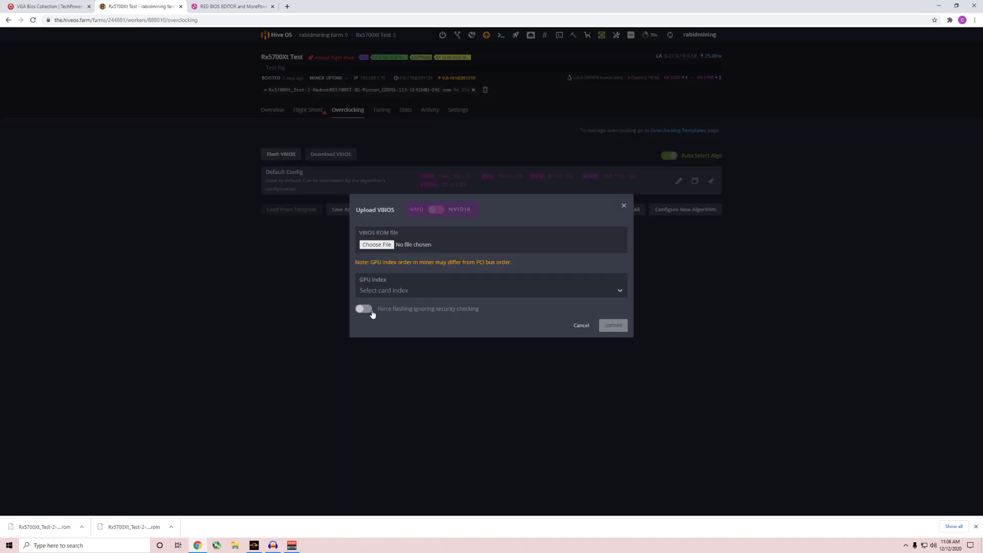
Choose ytcomplete.rom from D:\5700xt Bios\Youtube as the ROM file to upload
left_click(381, 246)
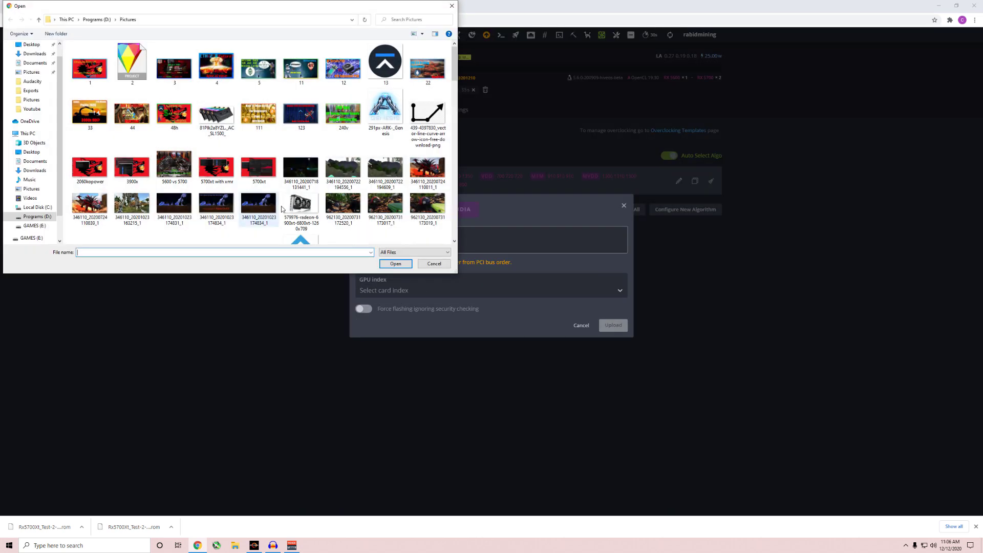
left_click(33, 218)
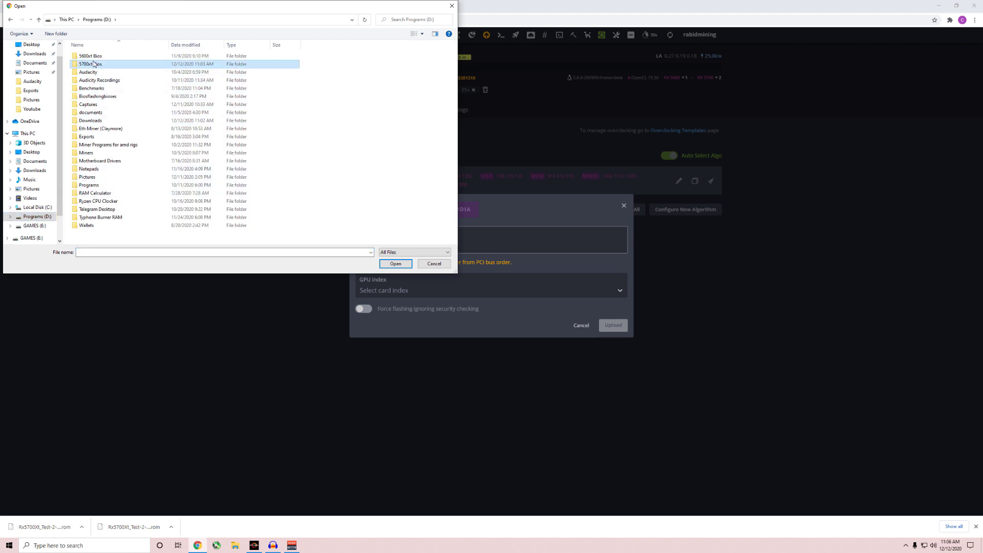
double_click(91, 64)
left_click(91, 96)
double_click(90, 89)
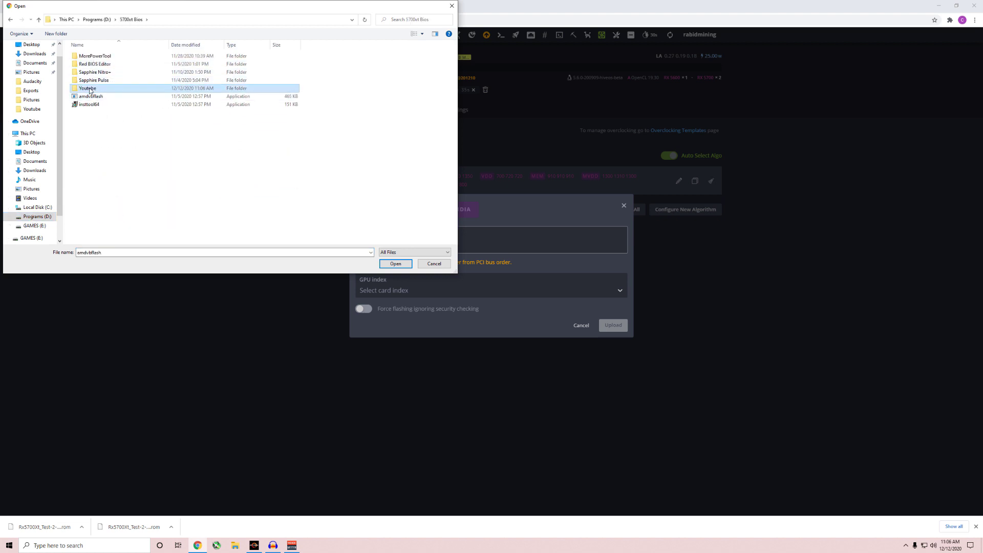
left_click(92, 81)
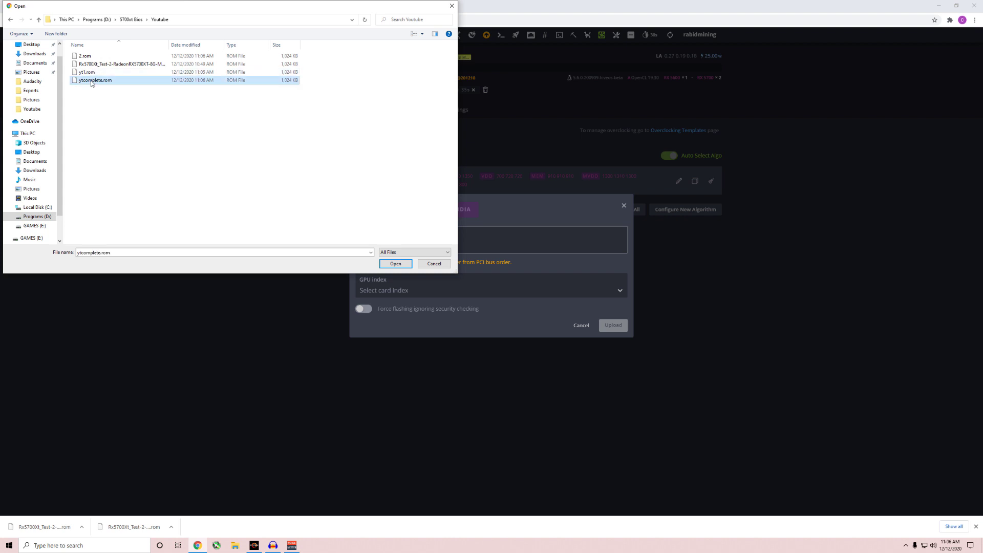
Force-flash ytcomplete.rom to GPU 2 with security checks ignored
left_click(389, 264)
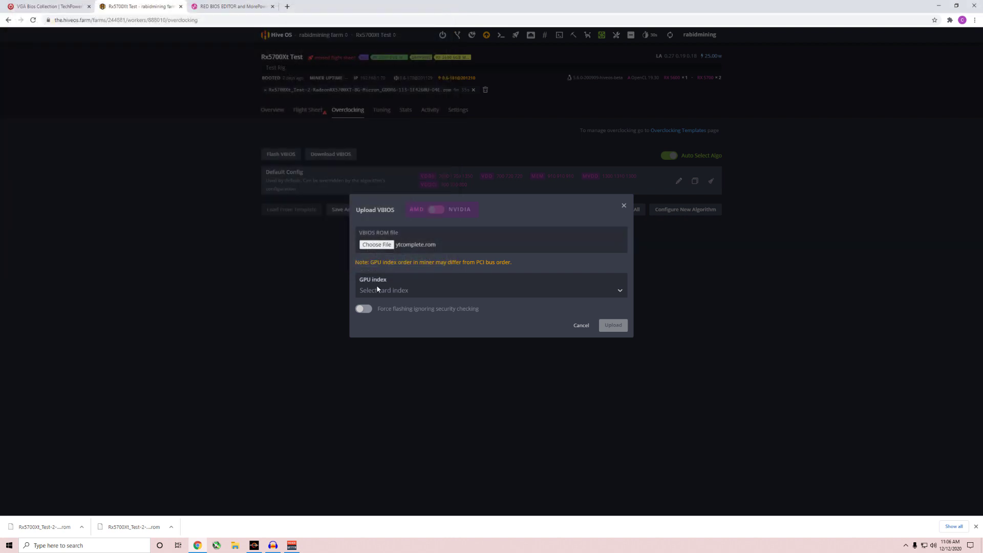
left_click(377, 287)
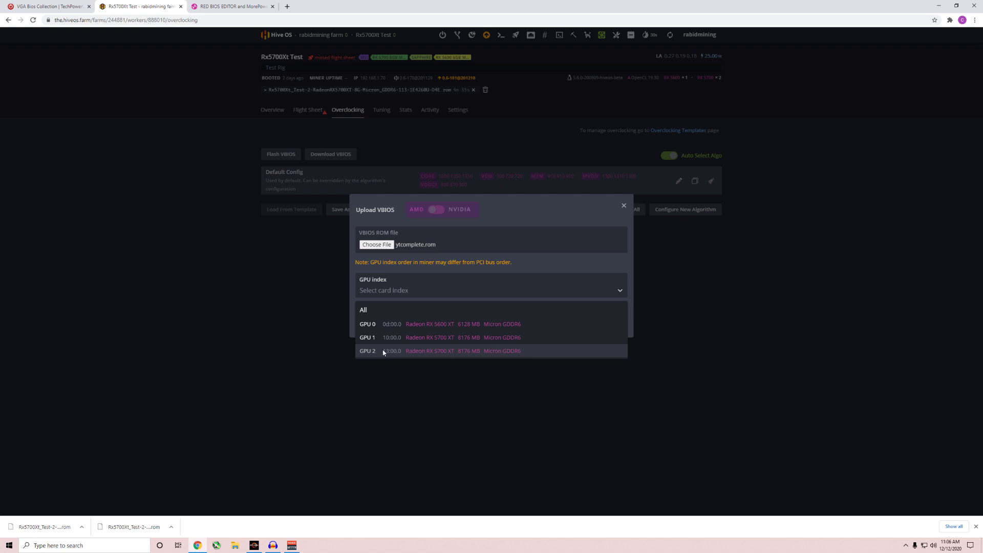
left_click(382, 350)
left_click(365, 308)
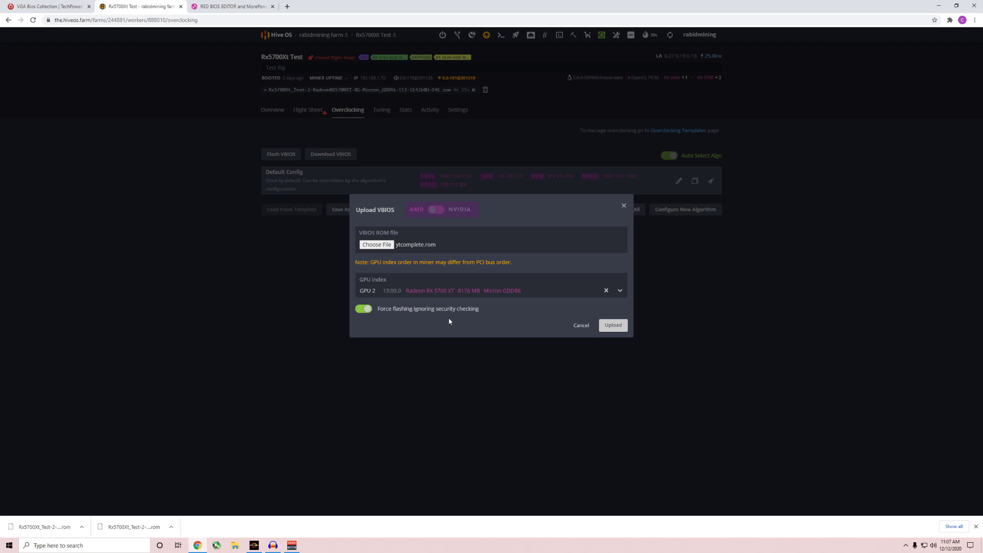
left_click(615, 328)
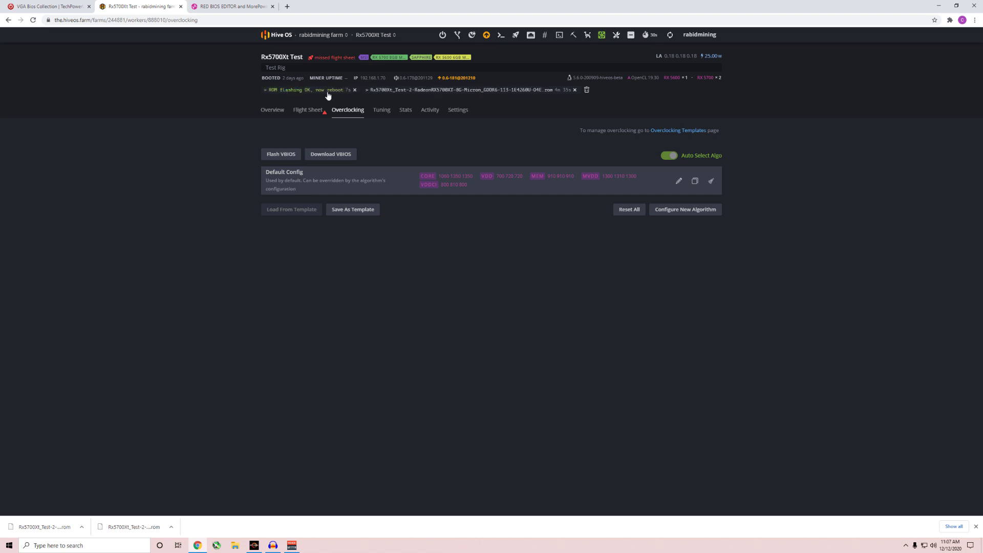
Reboot the rig, apply the TeamRed Ethermine flight sheet, and open a Shell In A Box terminal
left_click(444, 35)
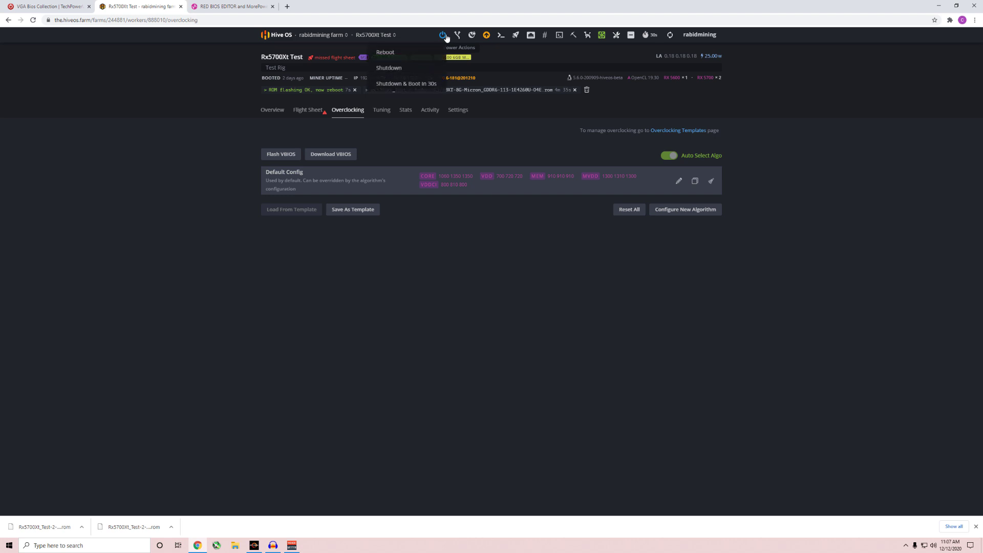
left_click(393, 53)
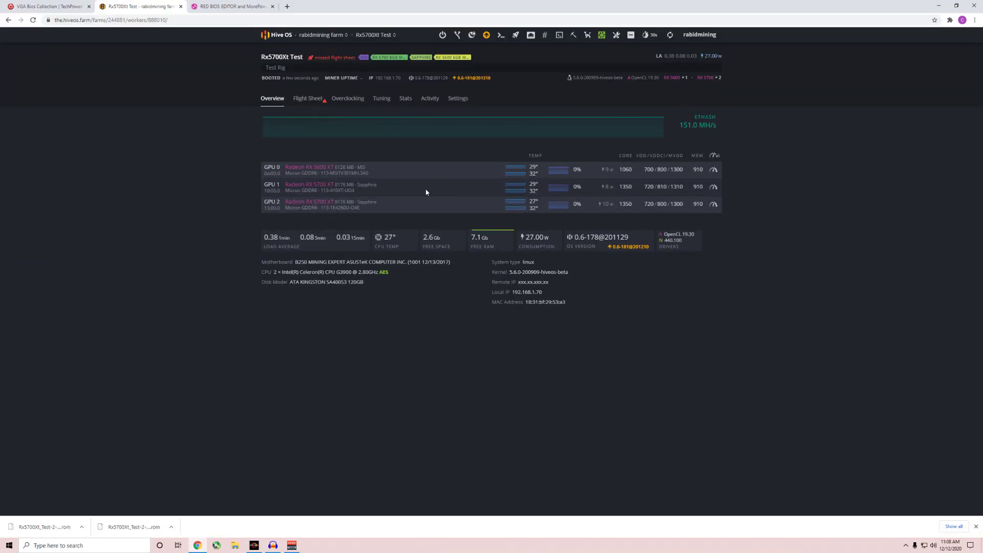
left_click(316, 102)
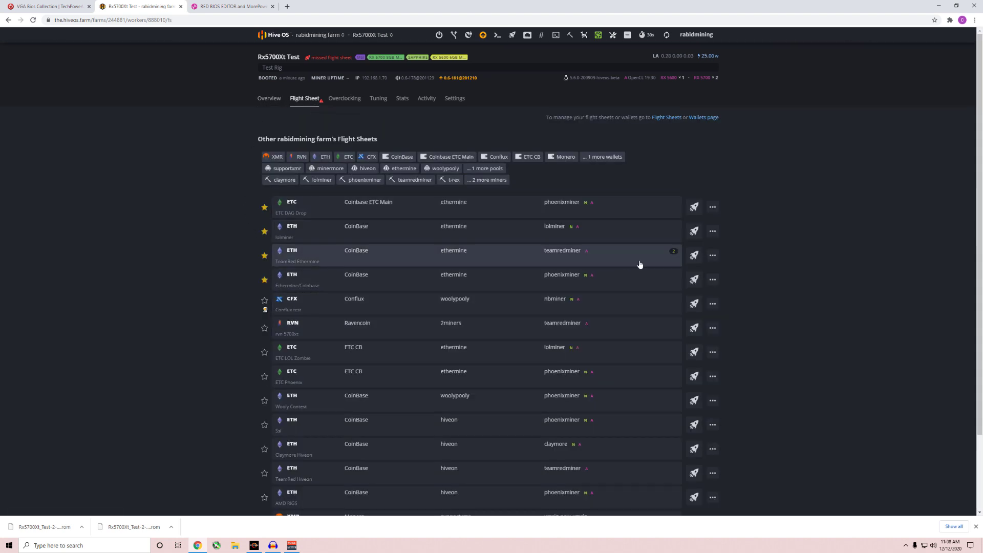
left_click(699, 261)
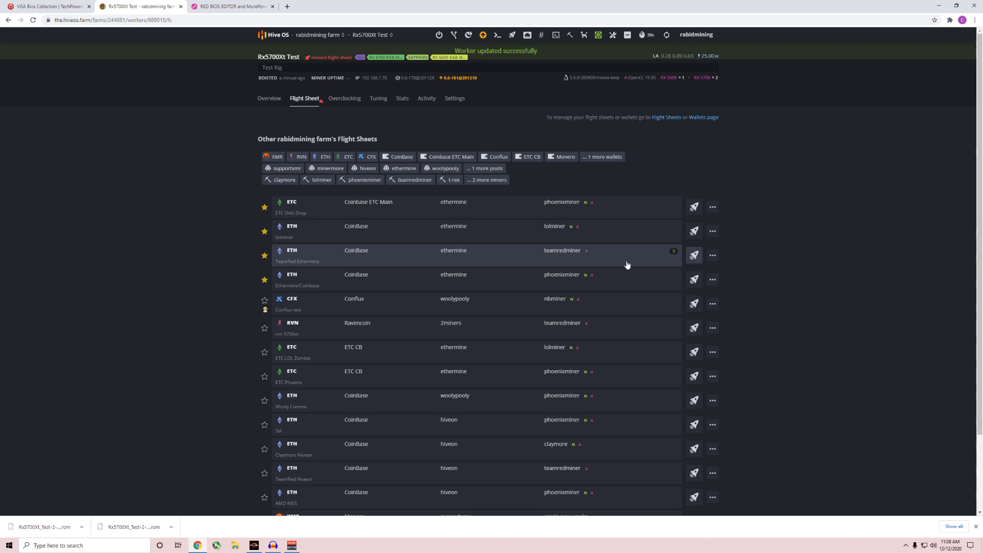
left_click(279, 137)
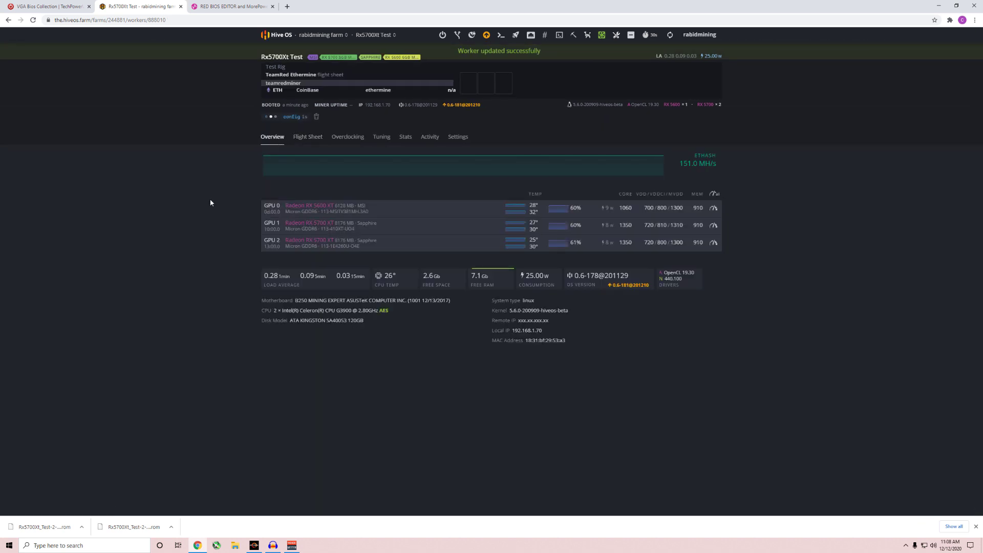
left_click(562, 39)
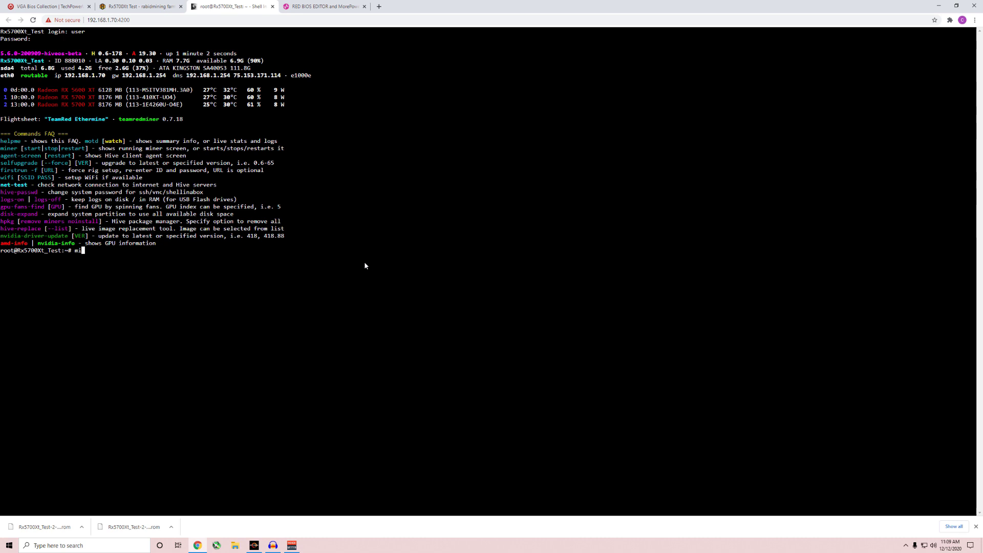
Attach to the running teamredminer screen with the miner command
key("Return")
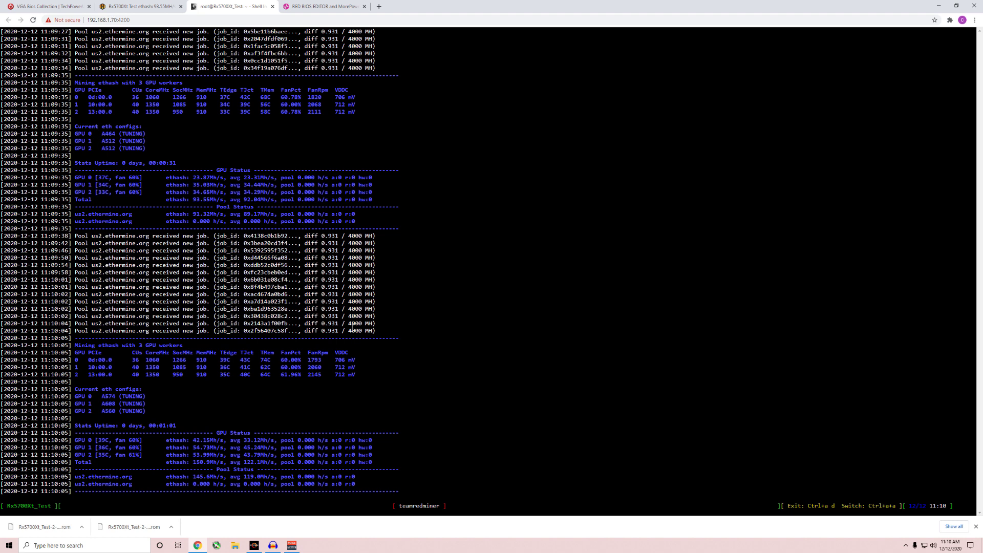
Reload the Rx5700Xt Test worker page and dismiss the Rig config changed notice
left_click(138, 6)
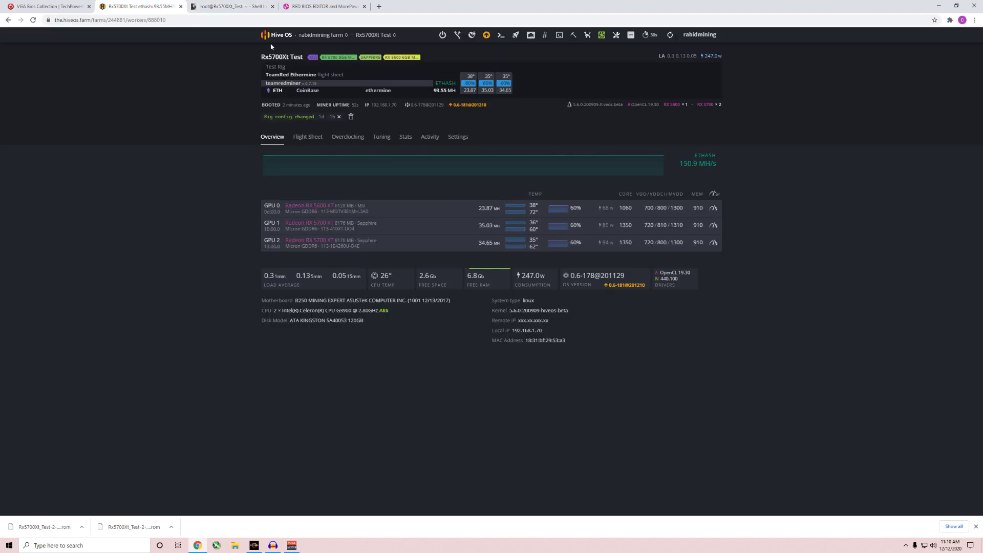
left_click(308, 34)
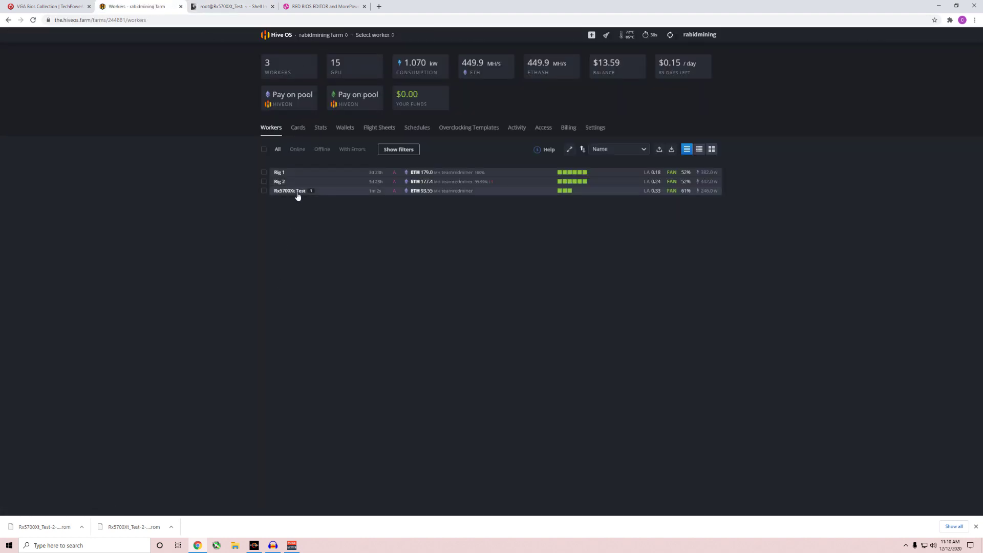
left_click(299, 193)
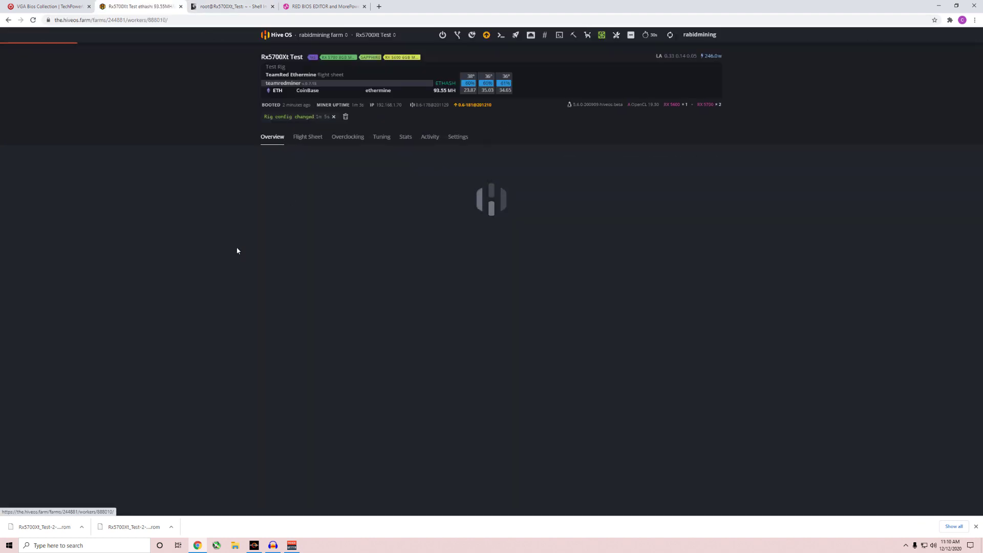
left_click(346, 117)
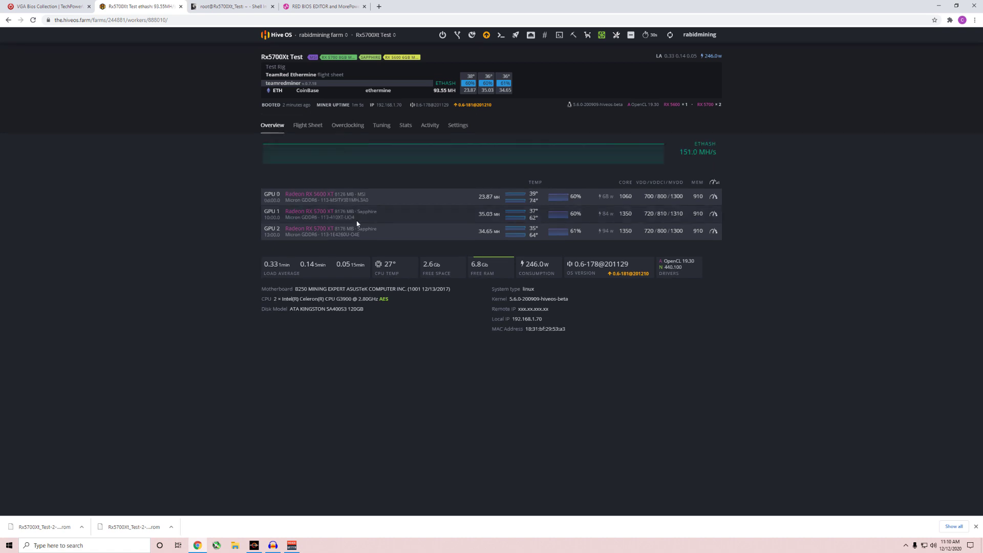
Check the miner log, then reload the worker page to confirm 151.0 MH/s ethash
left_click(234, 6)
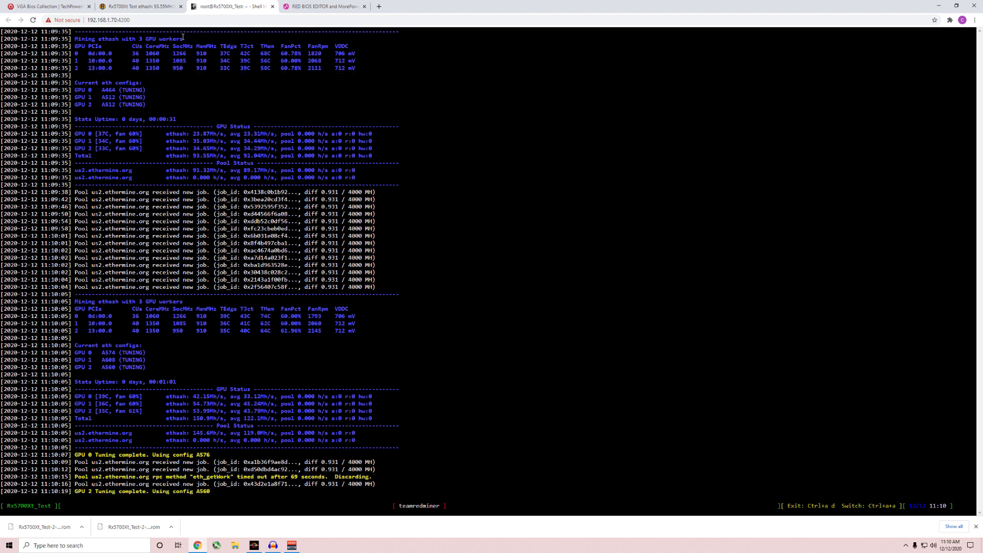
left_click(146, 7)
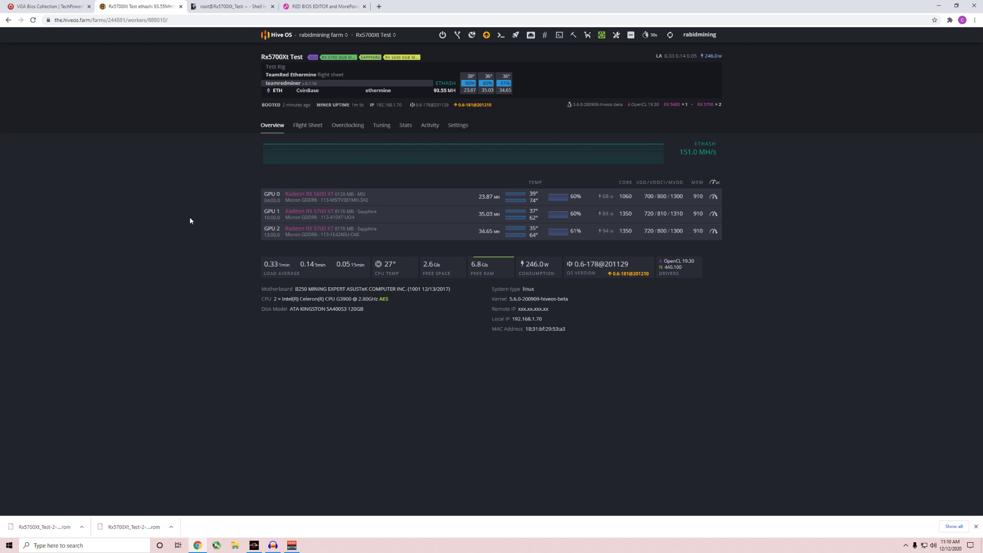
left_click(317, 35)
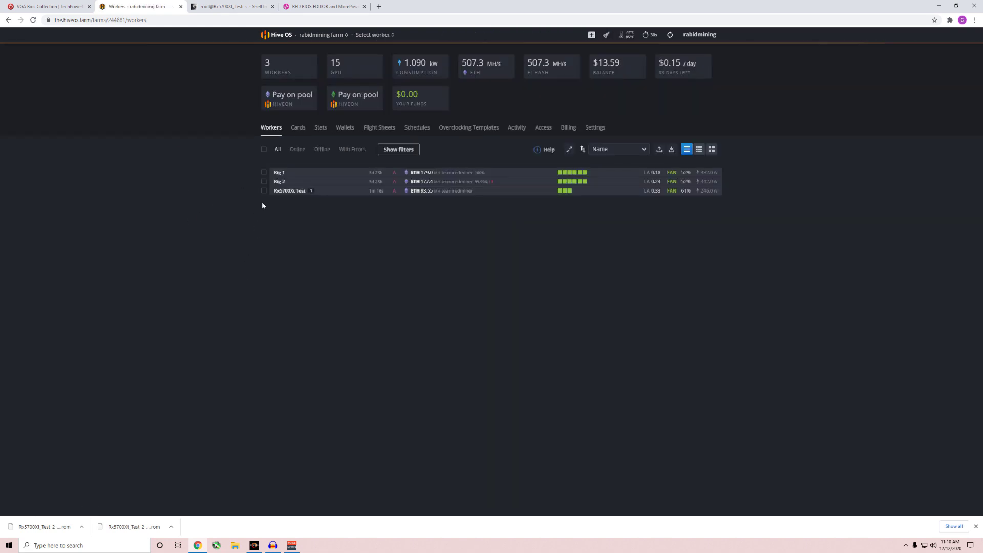
left_click(288, 191)
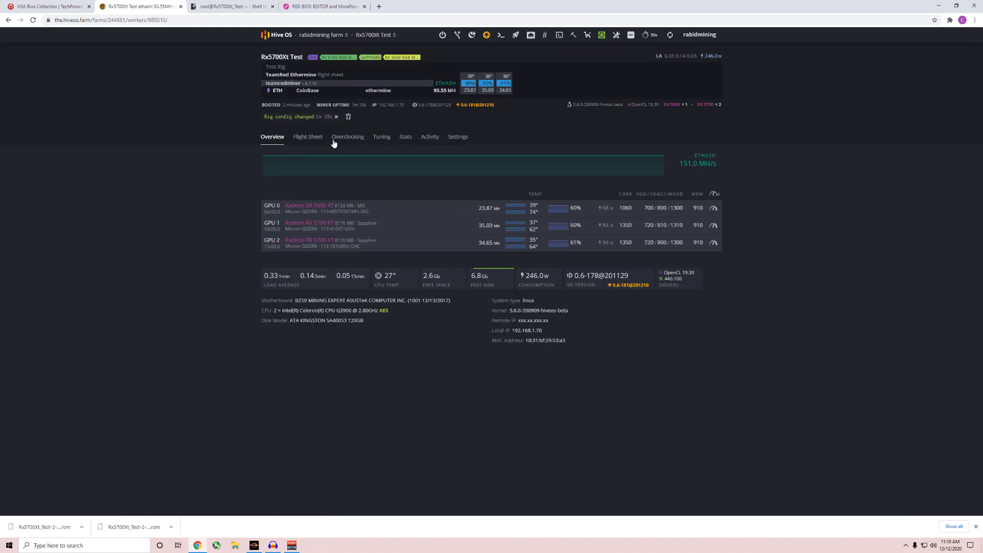